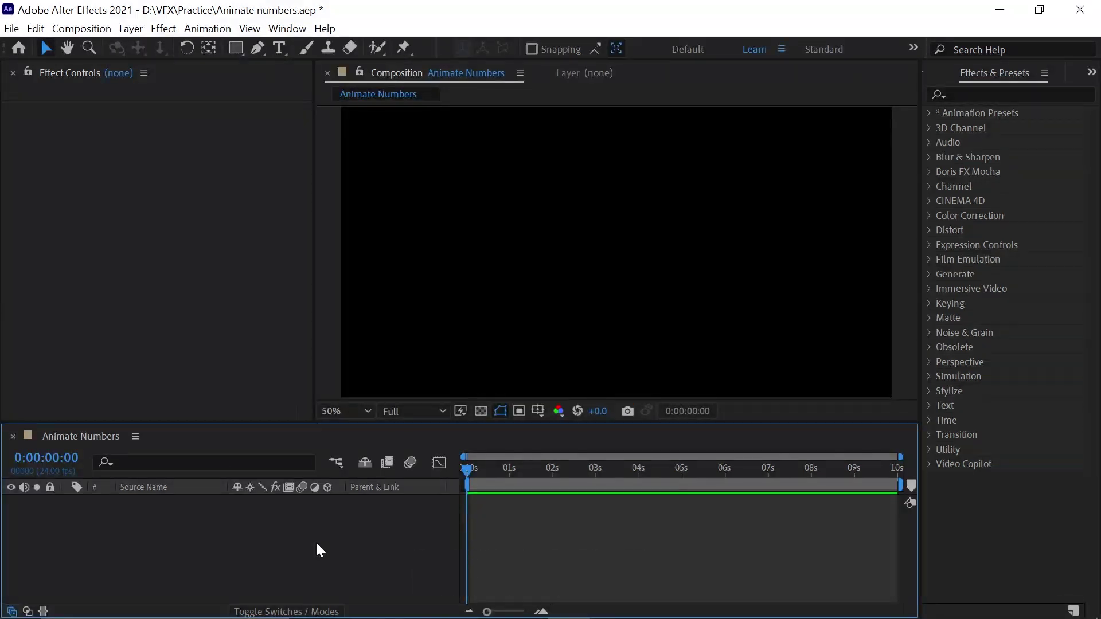
Create a paragraph text layer reading '1000' near the top of the composition.
click(279, 48)
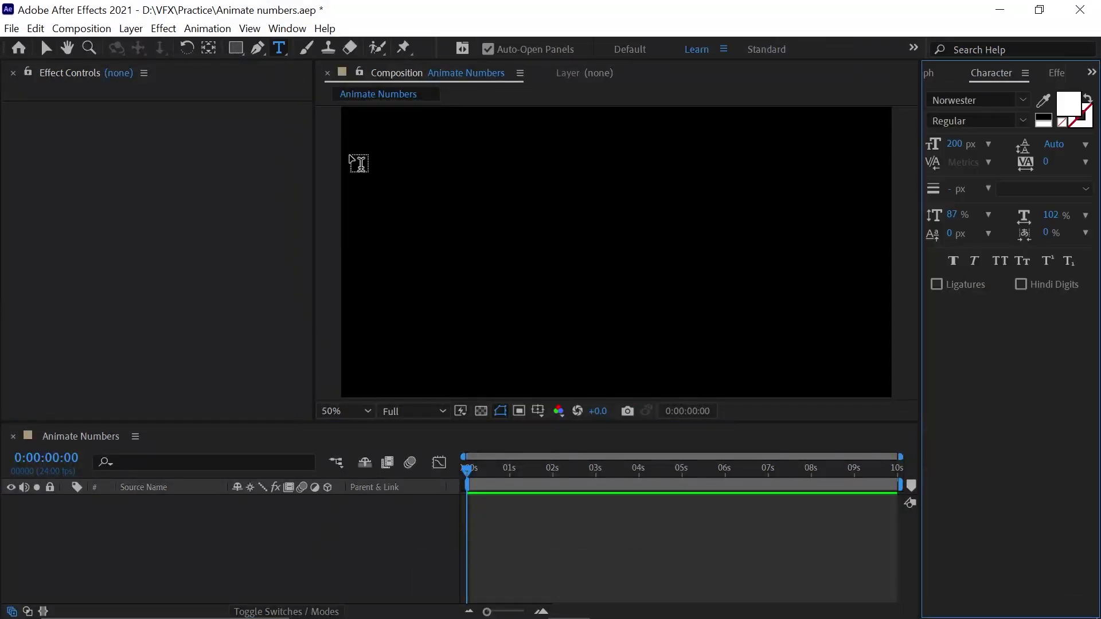
drag(371, 171, 859, 328)
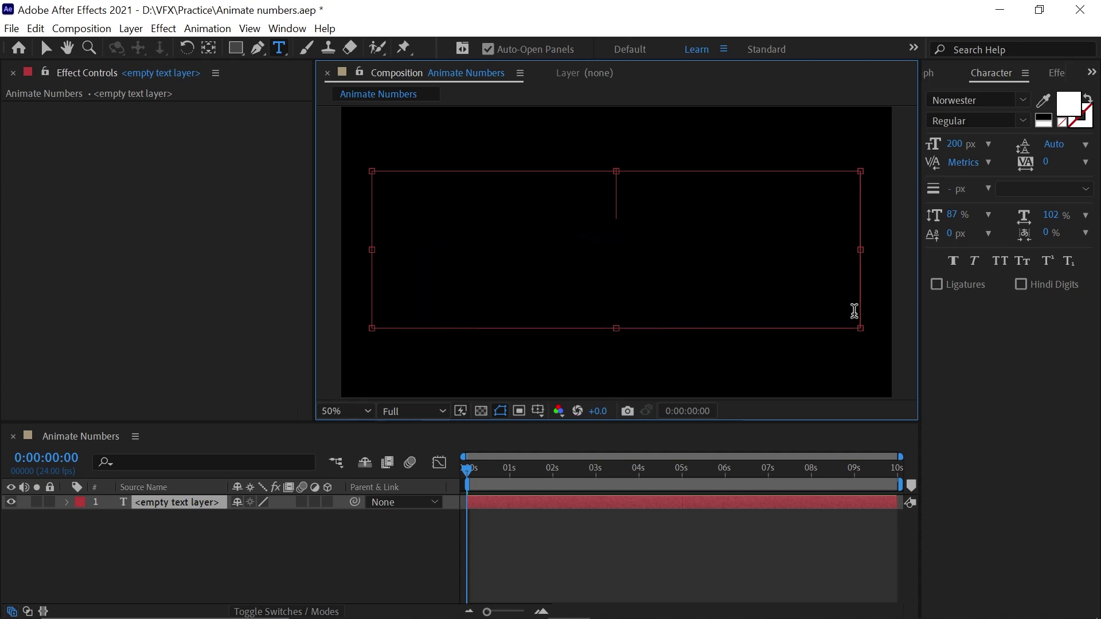
text(1000)
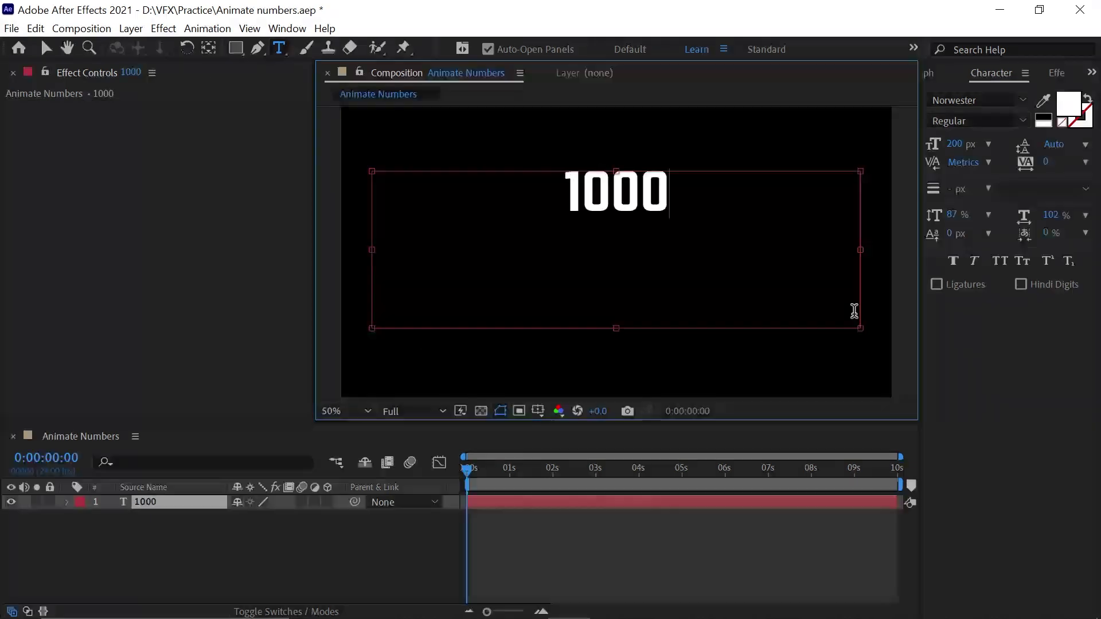
click(428, 519)
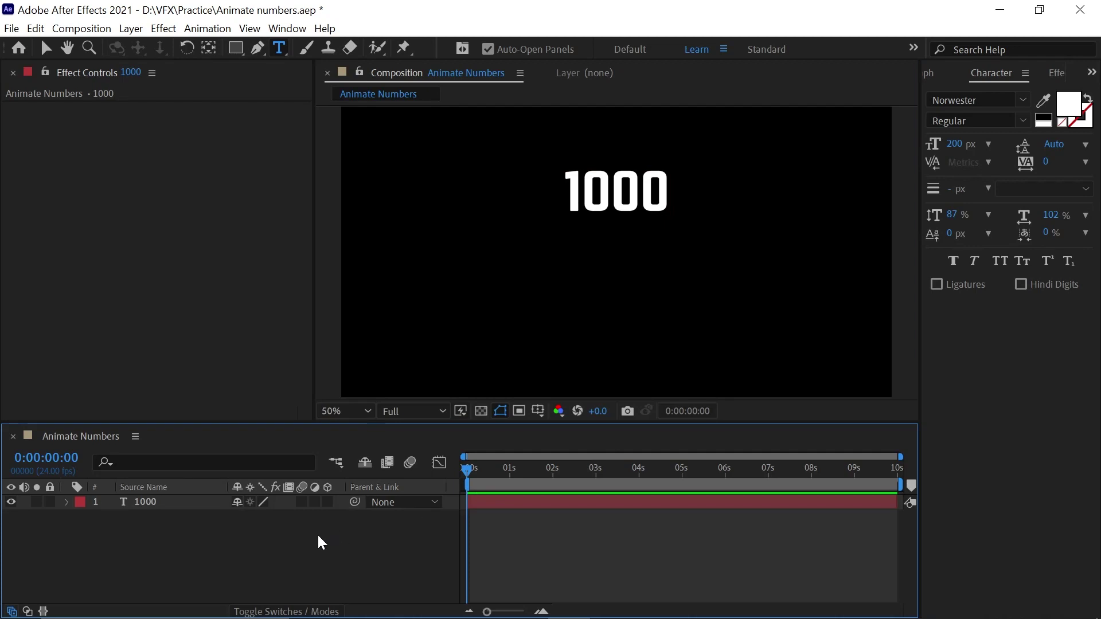
Use the Align panel to centre the 1000 text layer vertically in the composition.
click(205, 504)
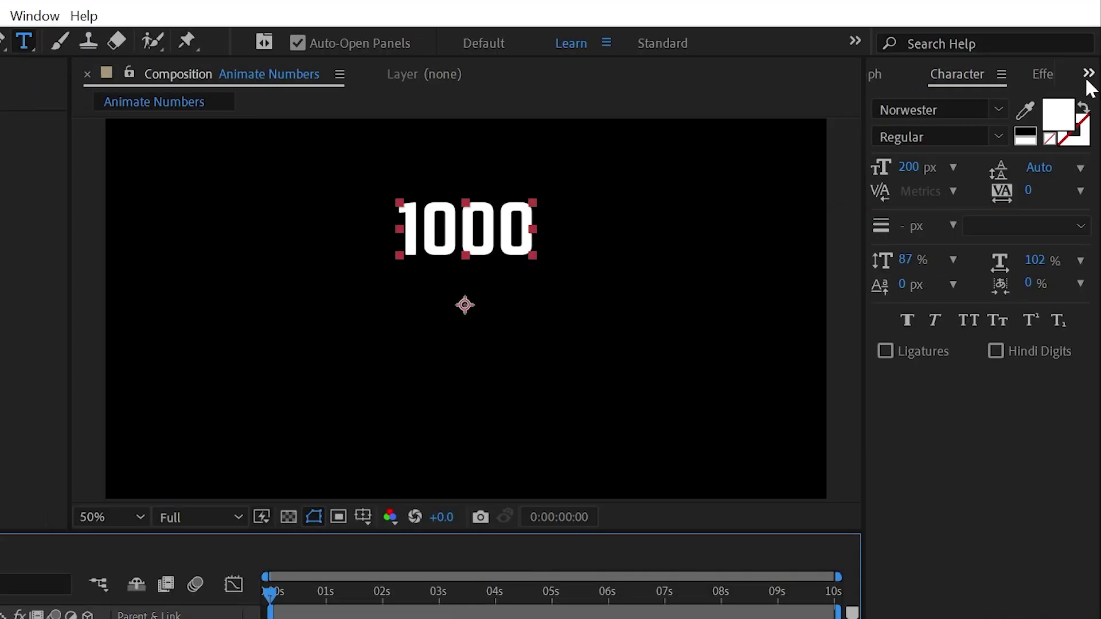
click(1088, 74)
click(1028, 166)
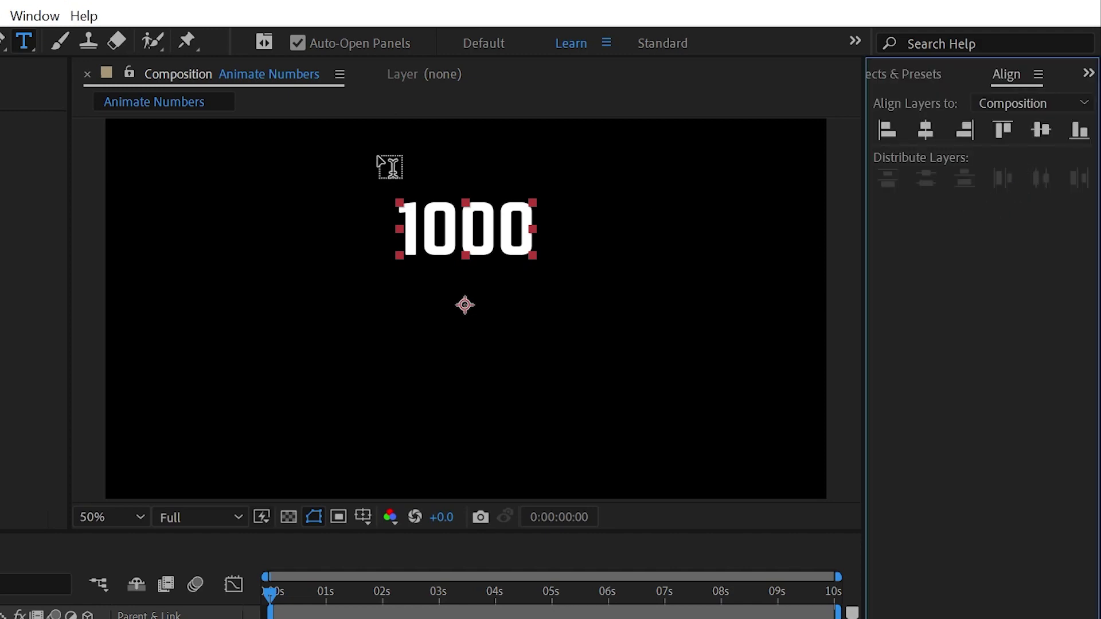
click(35, 16)
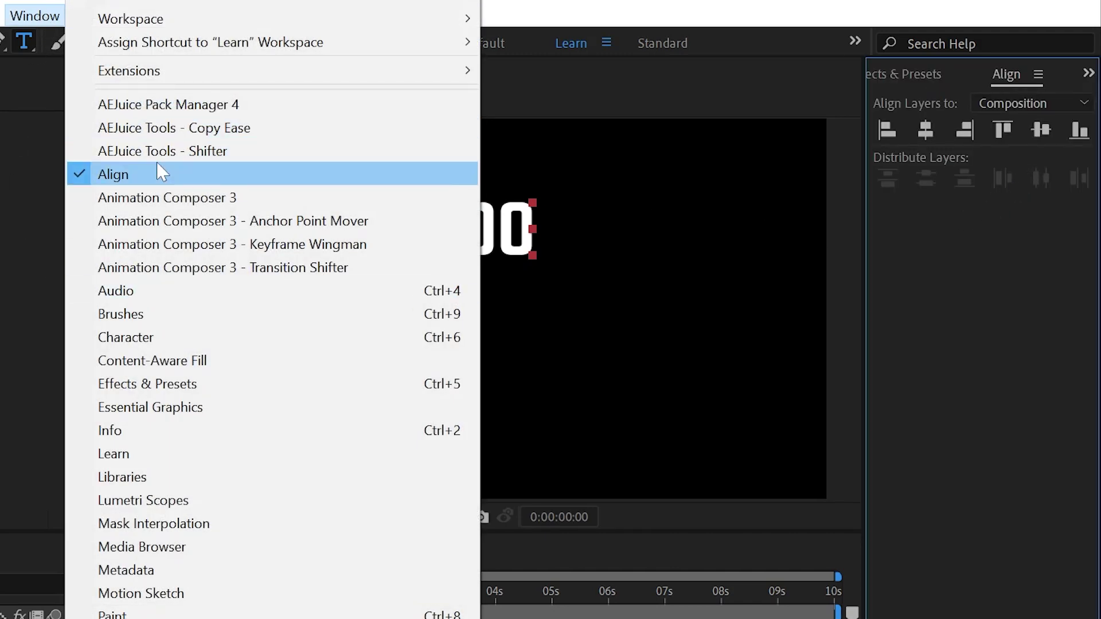
click(931, 137)
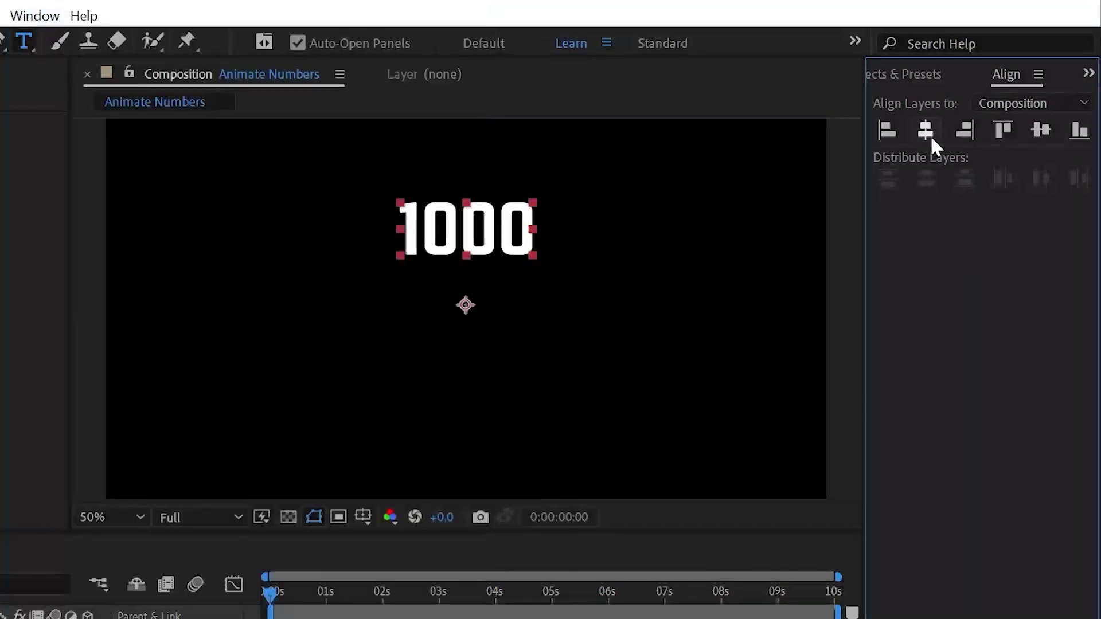
click(1044, 131)
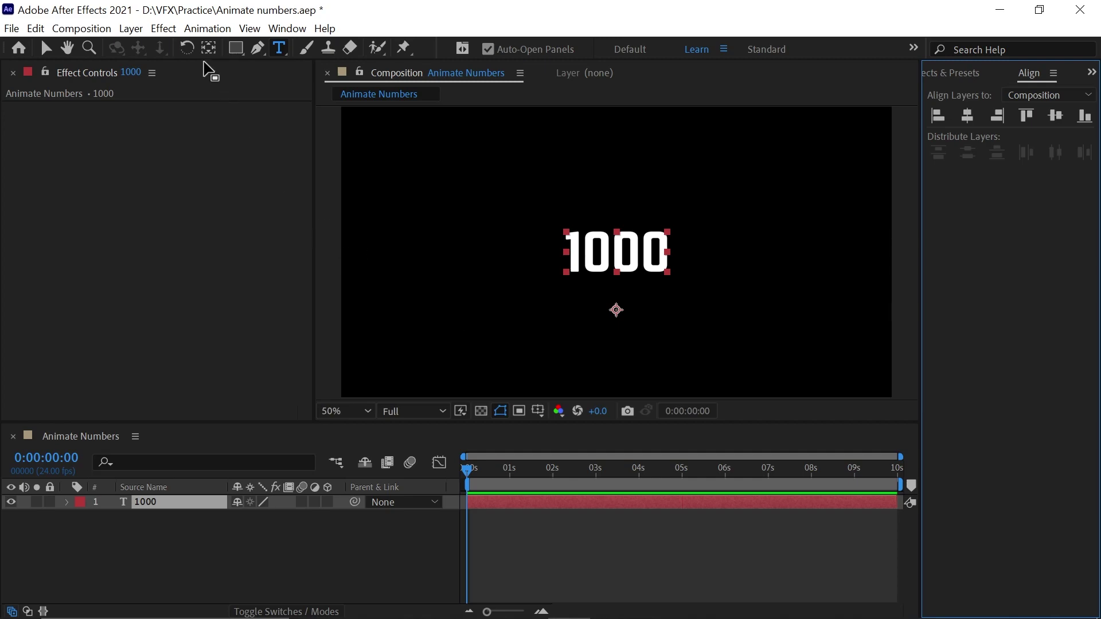
Centre the anchor point on the 1000 text and apply Angle Control from Effects & Presets.
click(208, 48)
key(ctrl+alt+Home)
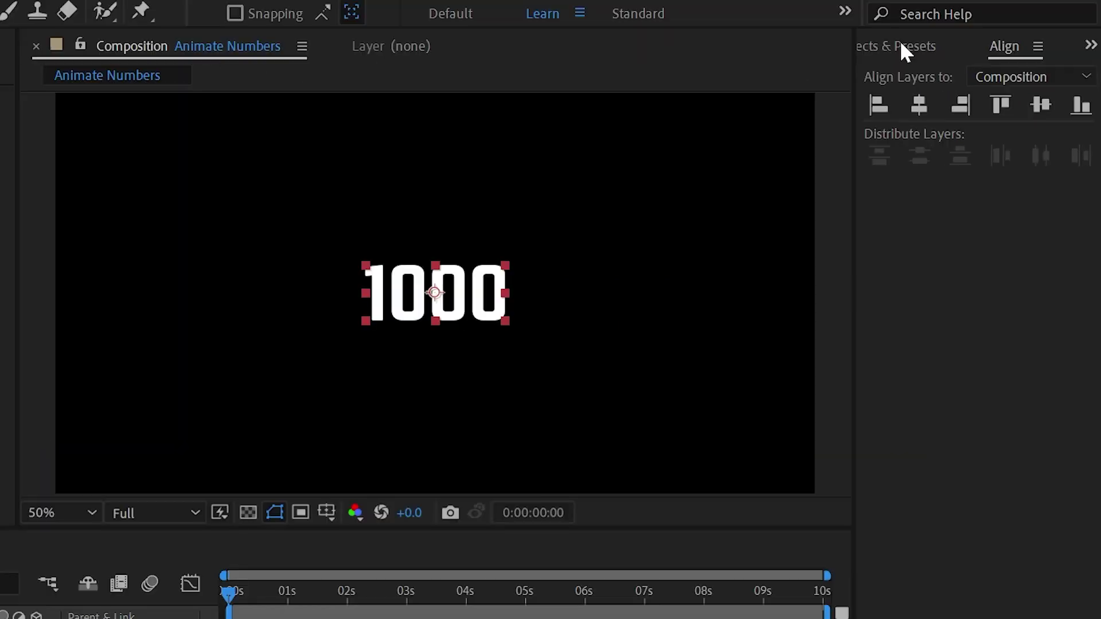
click(903, 49)
click(927, 76)
text(angle)
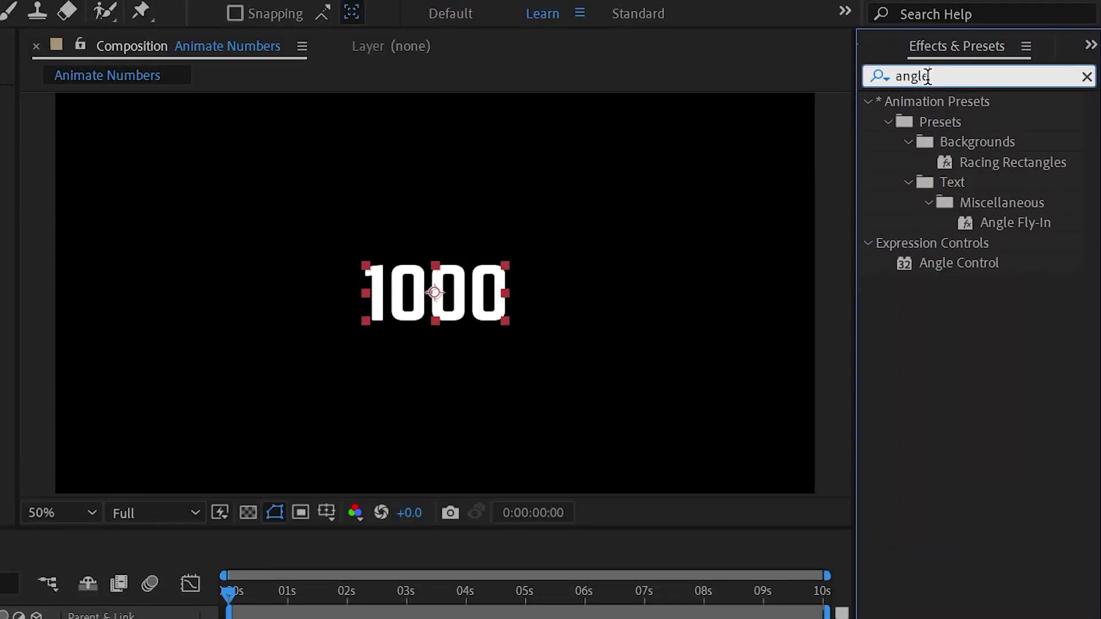
drag(1020, 266, 226, 527)
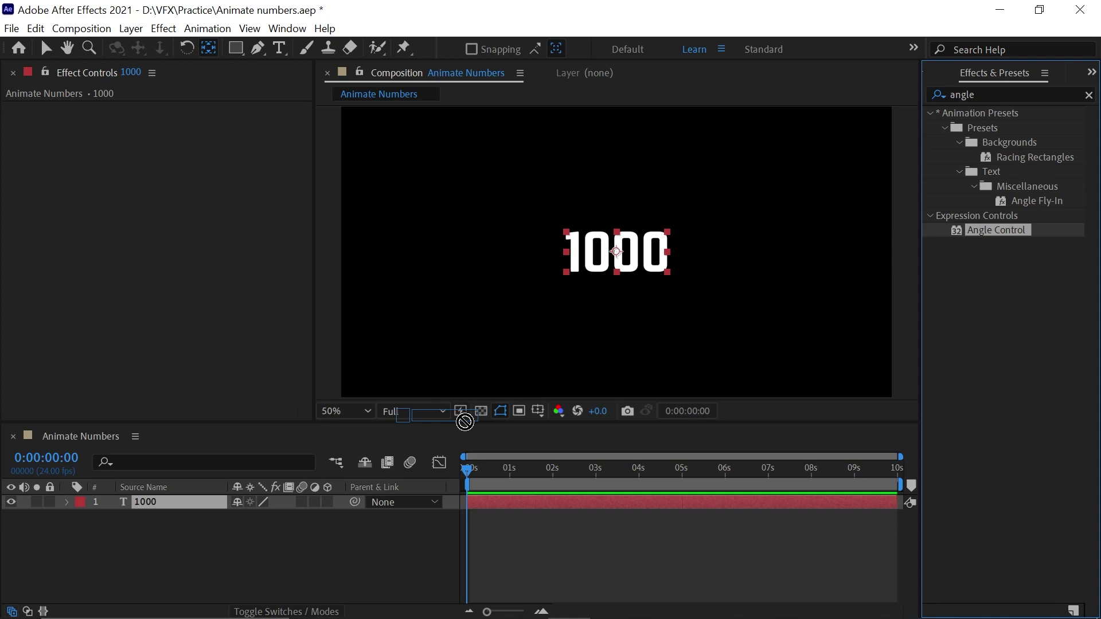
drag(464, 422, 233, 505)
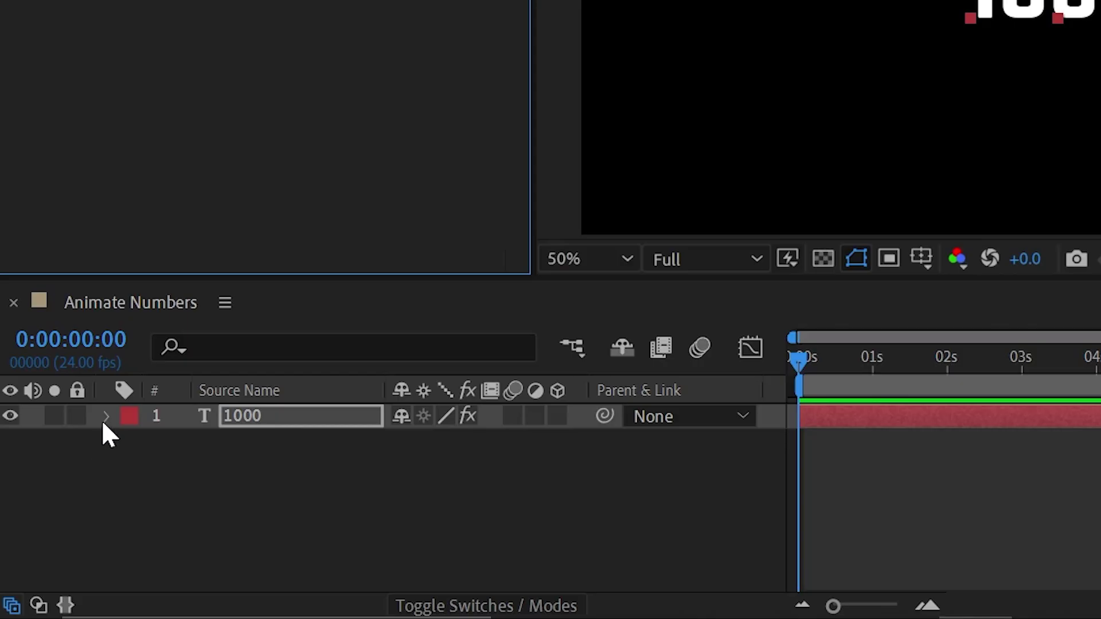
Add a Source Text expression pick-whipped to Angle: effect("Angle Control")("Angle").
click(66, 501)
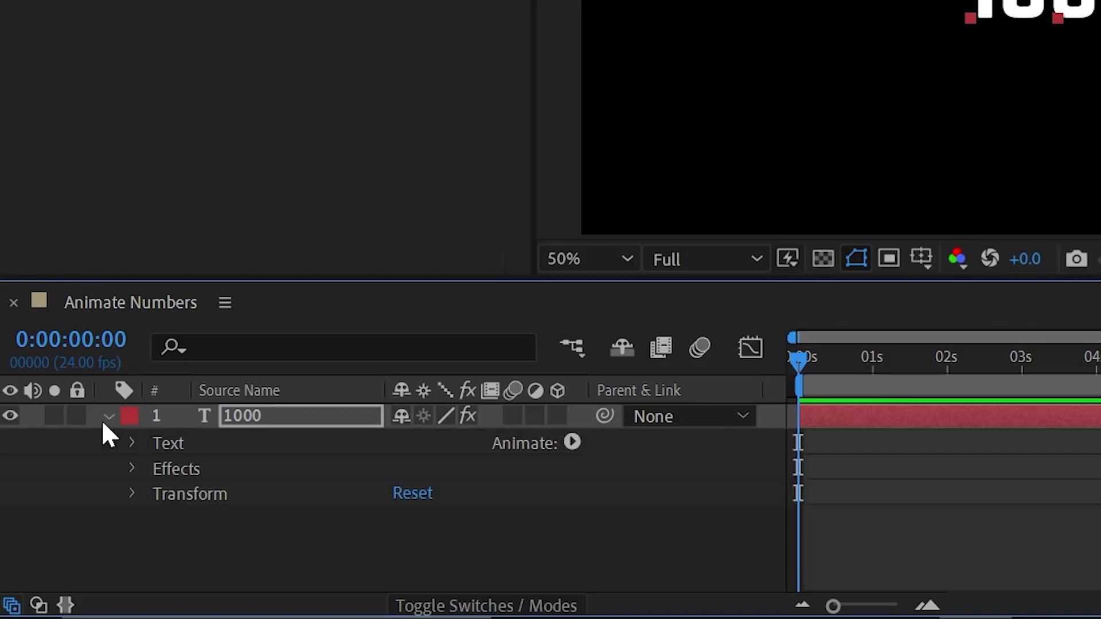
click(132, 443)
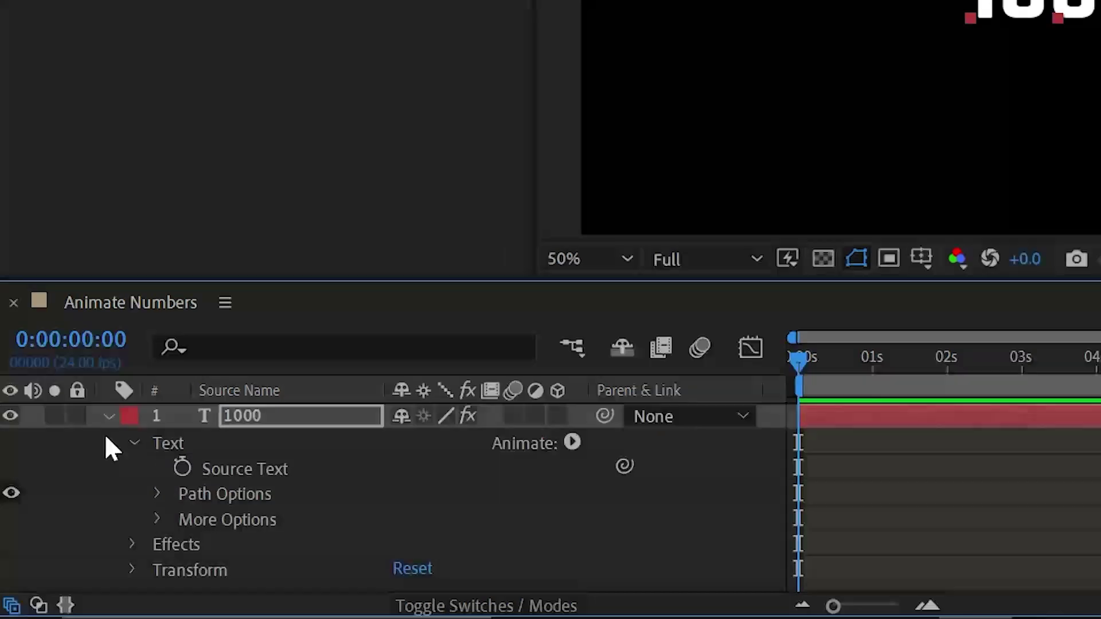
click(287, 456)
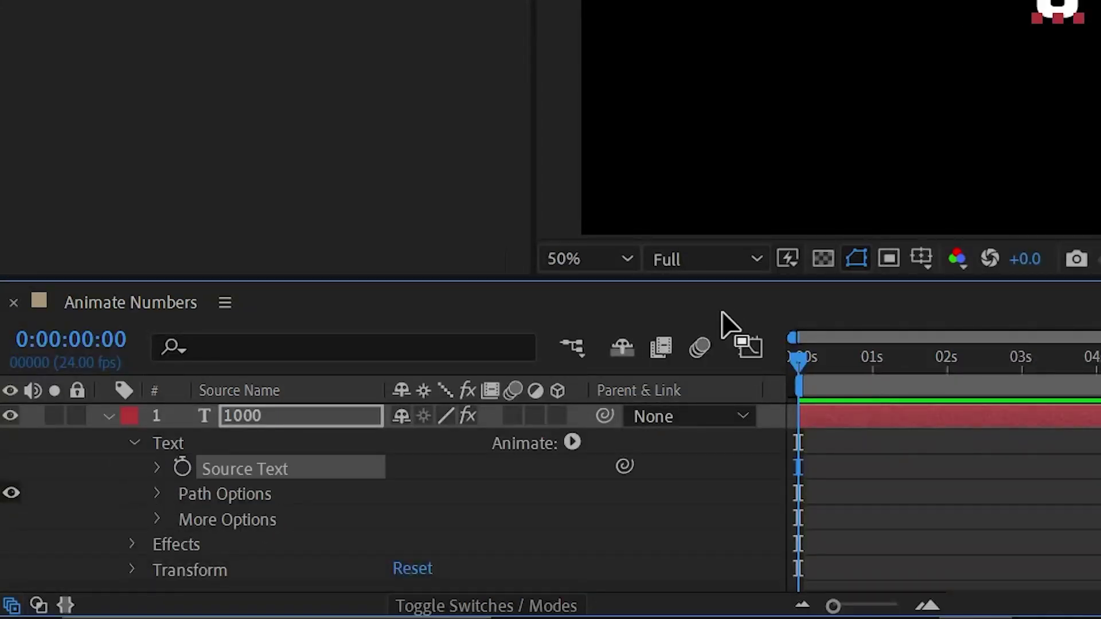
alt+click(189, 475)
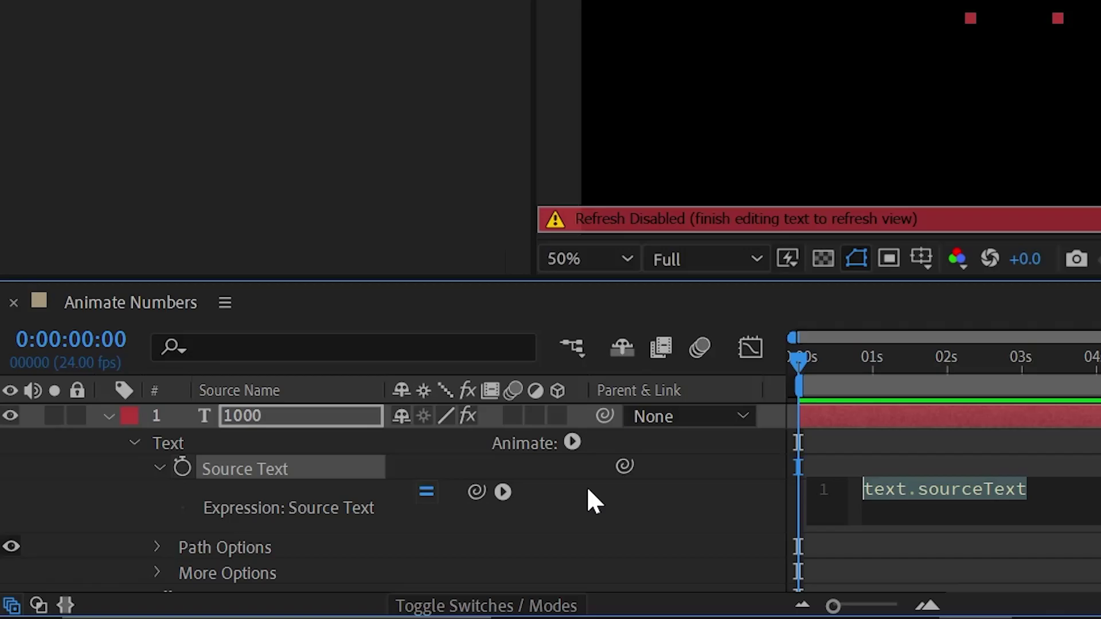
drag(624, 466, 90, 0)
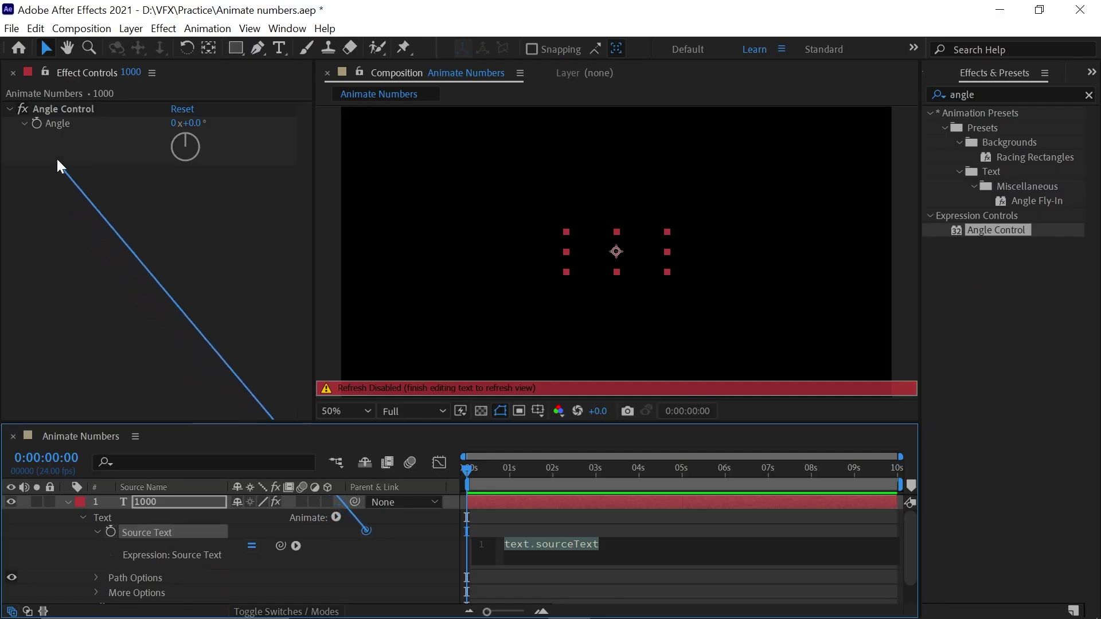
drag(57, 161, 54, 123)
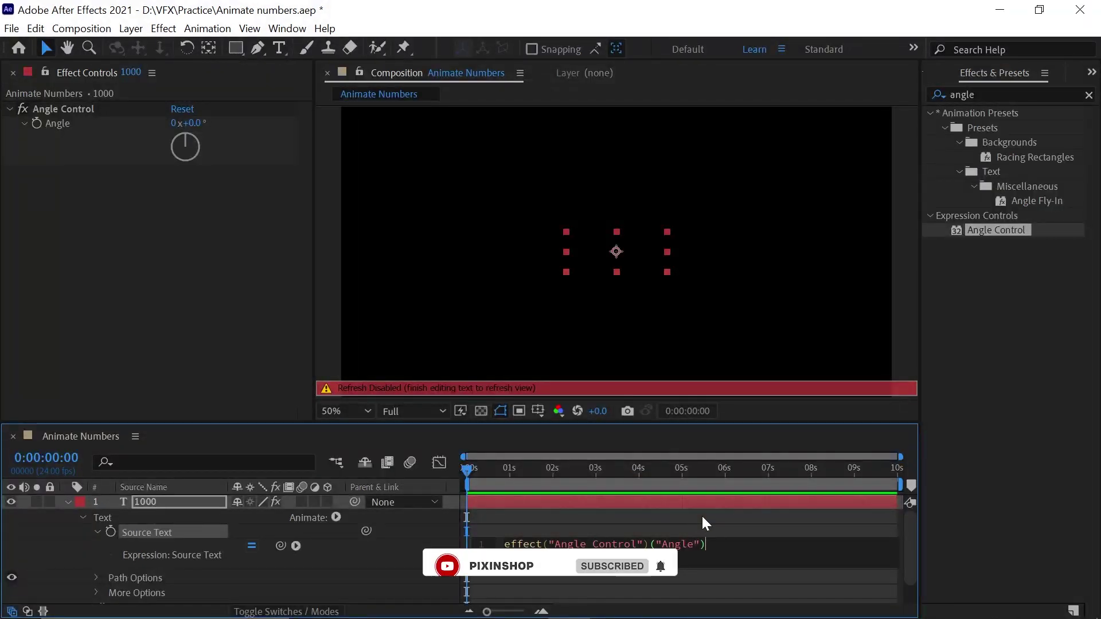
Set the Angle to 1000 at 0:00:04:23, then preview from 0:00 to watch the count.
click(37, 122)
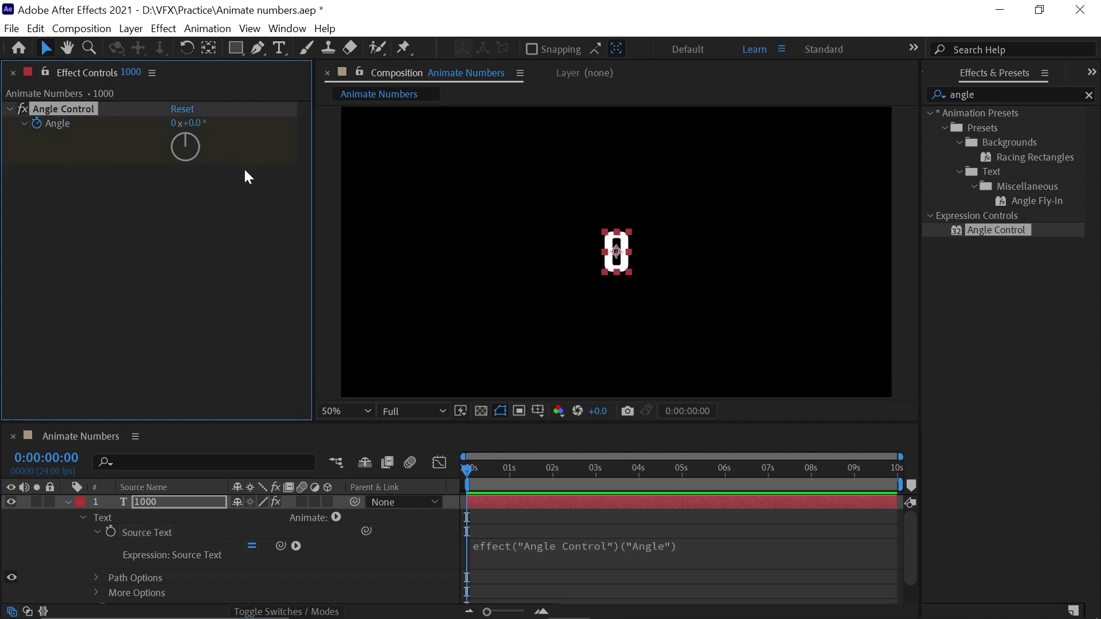
click(680, 473)
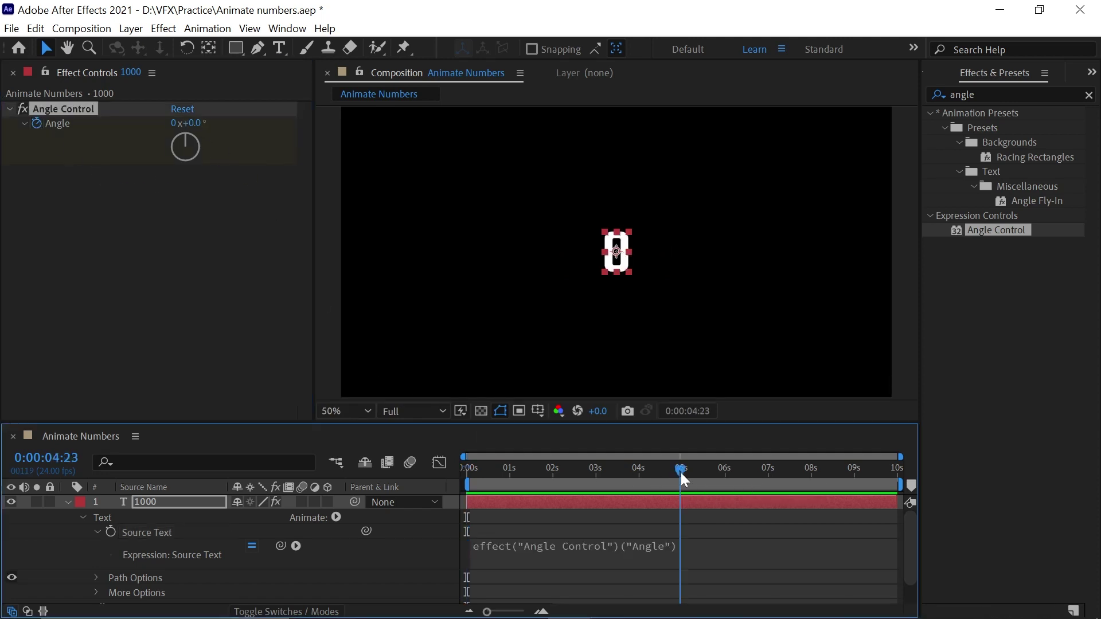
click(195, 124)
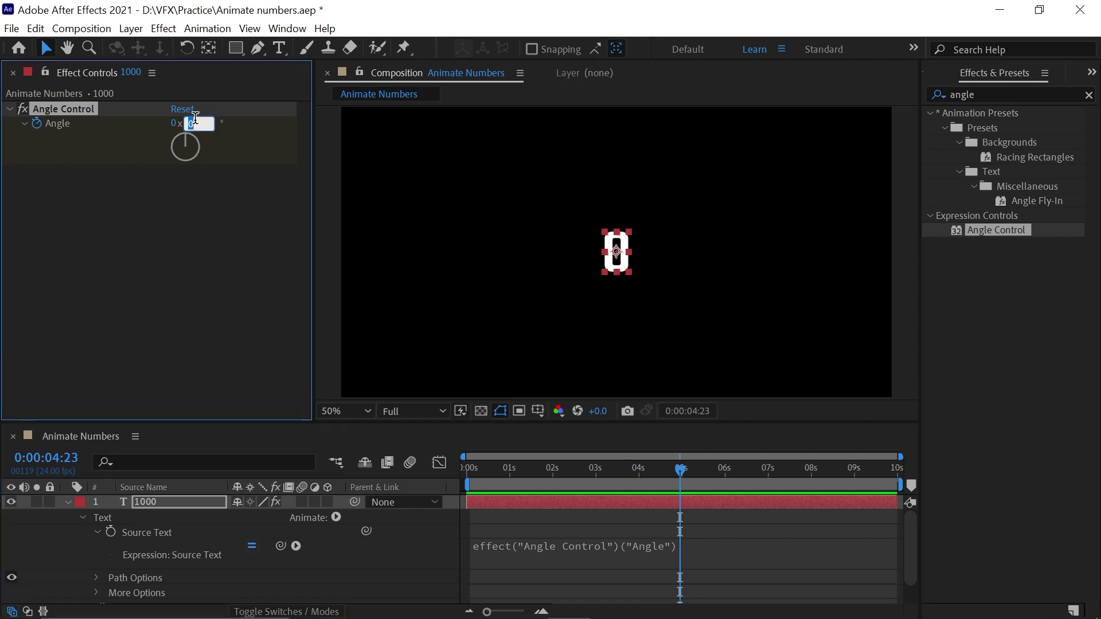
text(1000)
key(Return)
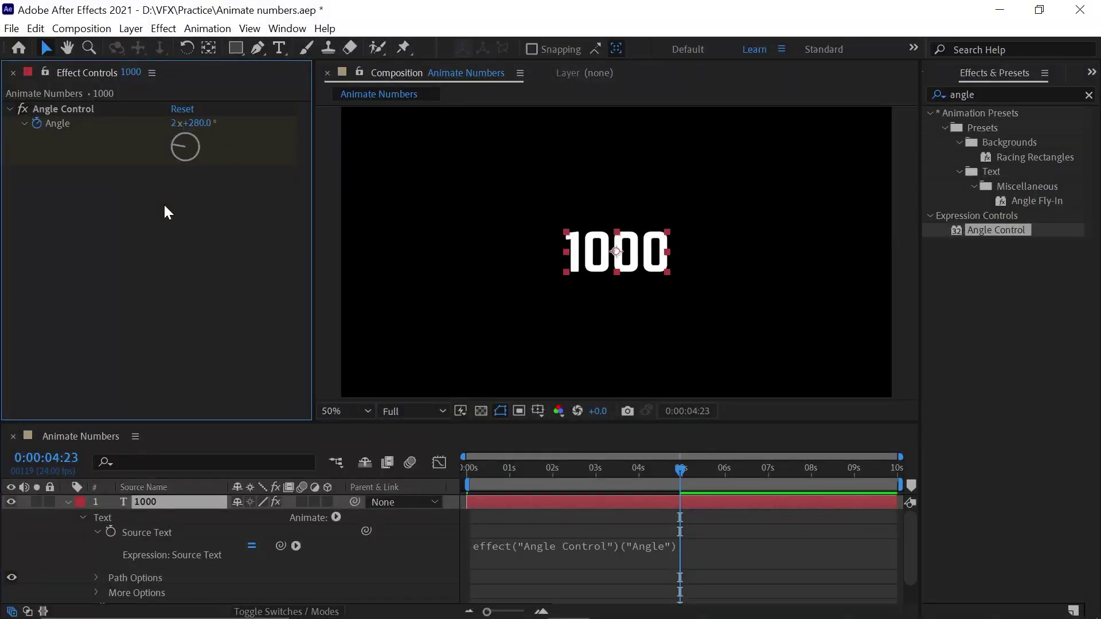
drag(514, 470, 467, 475)
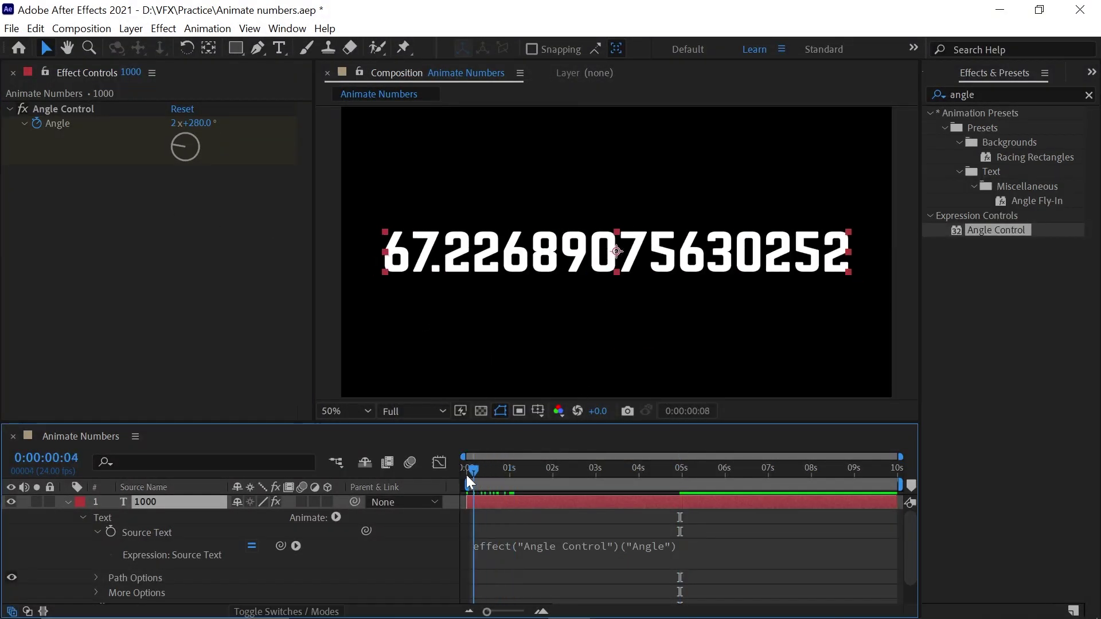
key(space)
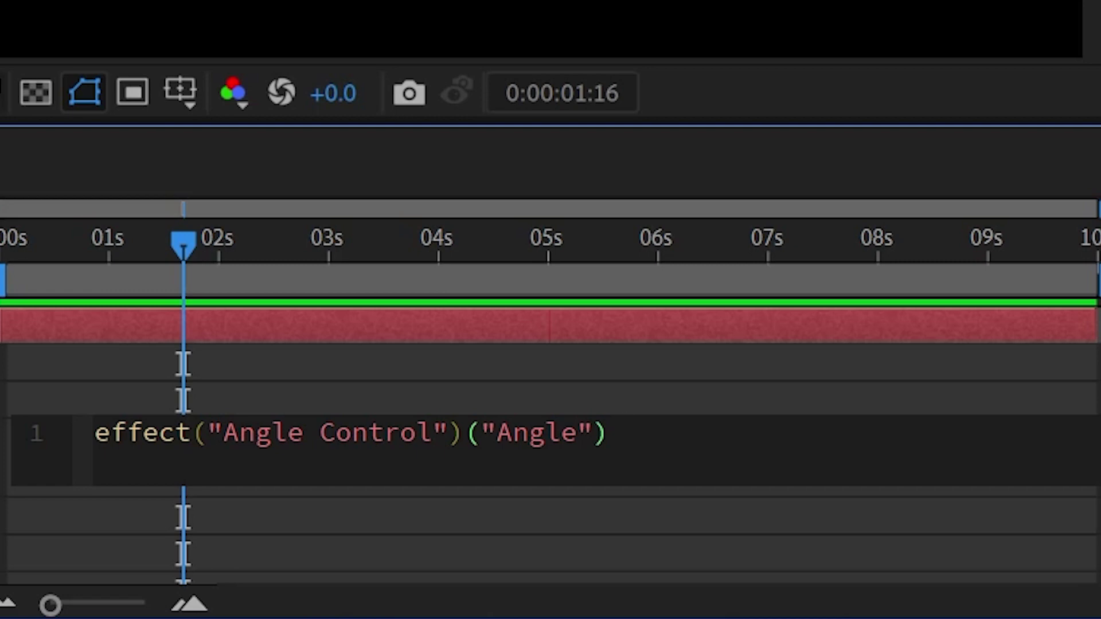
Append .value.toFixed() to the Source Text expression and preview the count from the start.
text(.)
text(value)
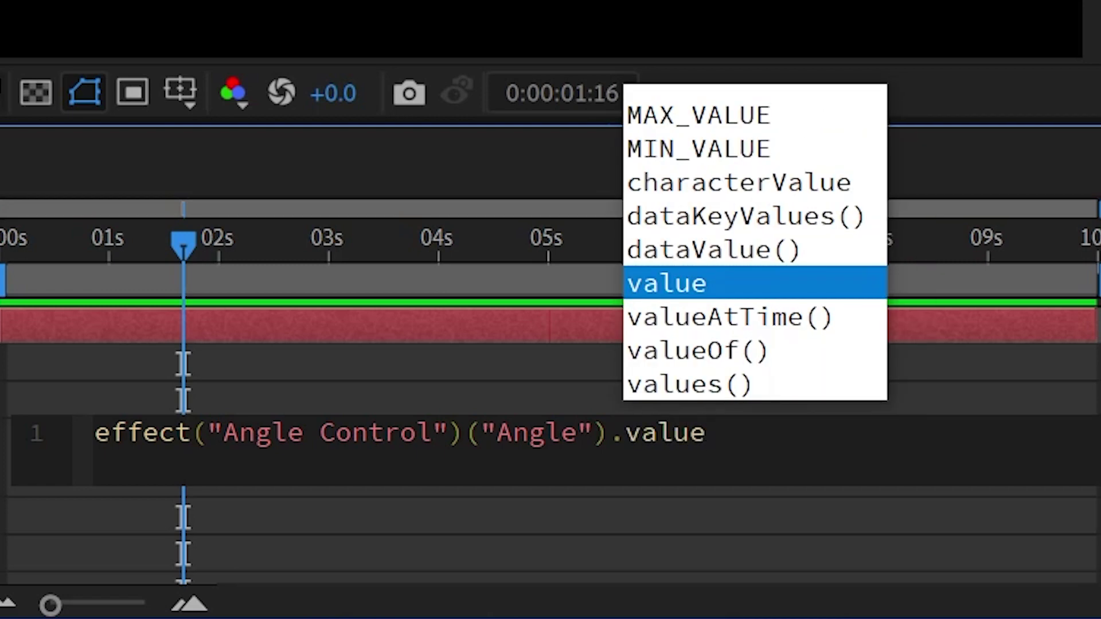
text(.tofix)
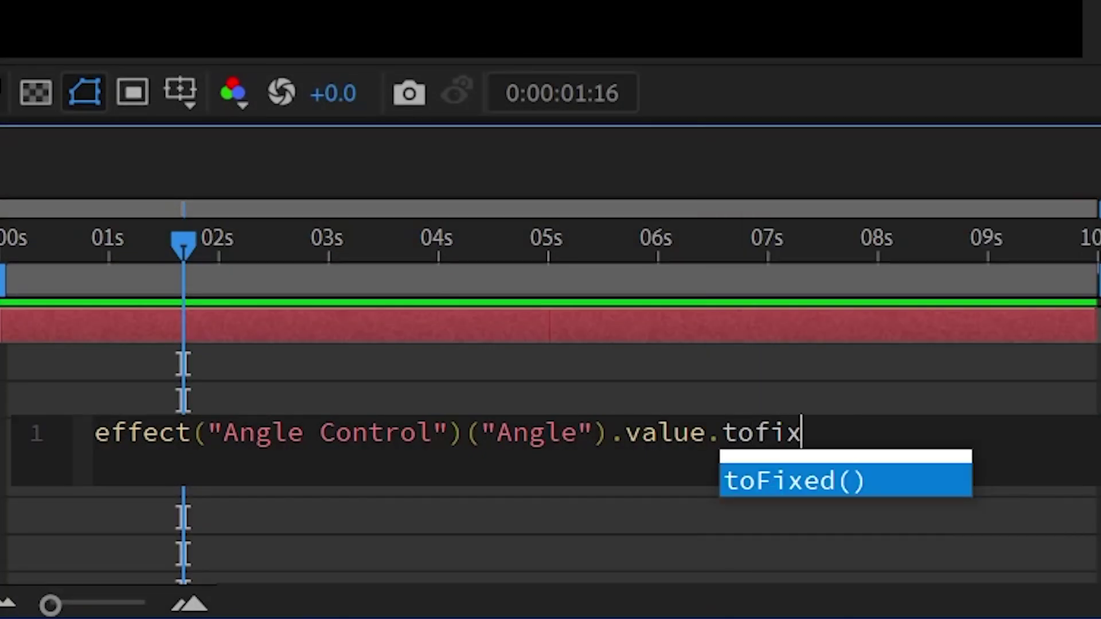
key(Return)
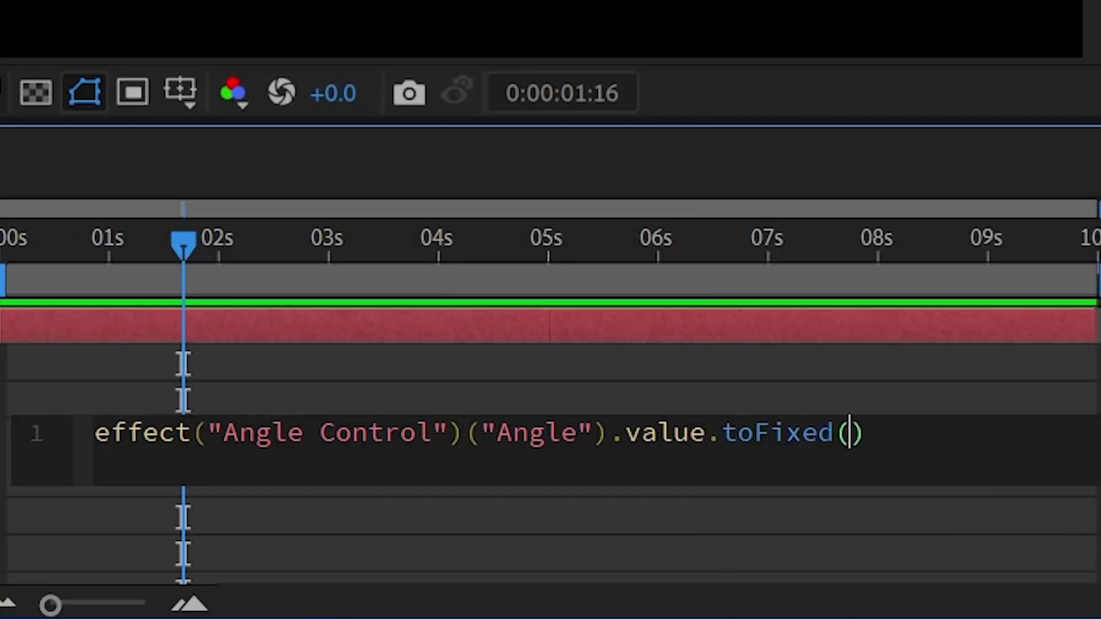
click(3, 241)
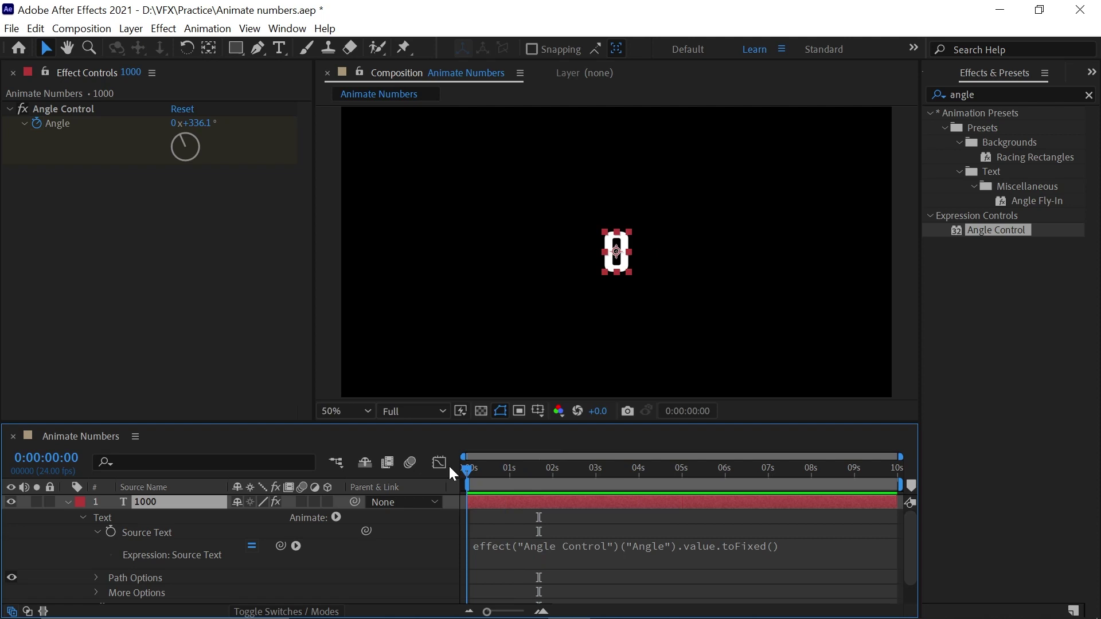
key(space)
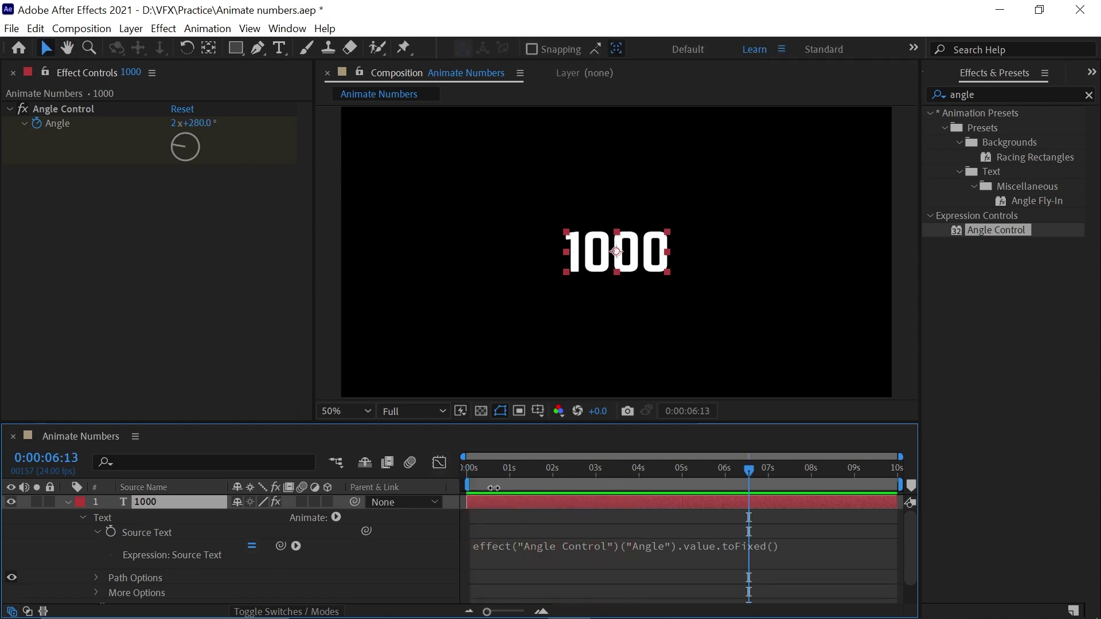
Test toFixed() with 2 and then 3 decimal places, scrubbing to about four seconds.
click(782, 547)
click(782, 547)
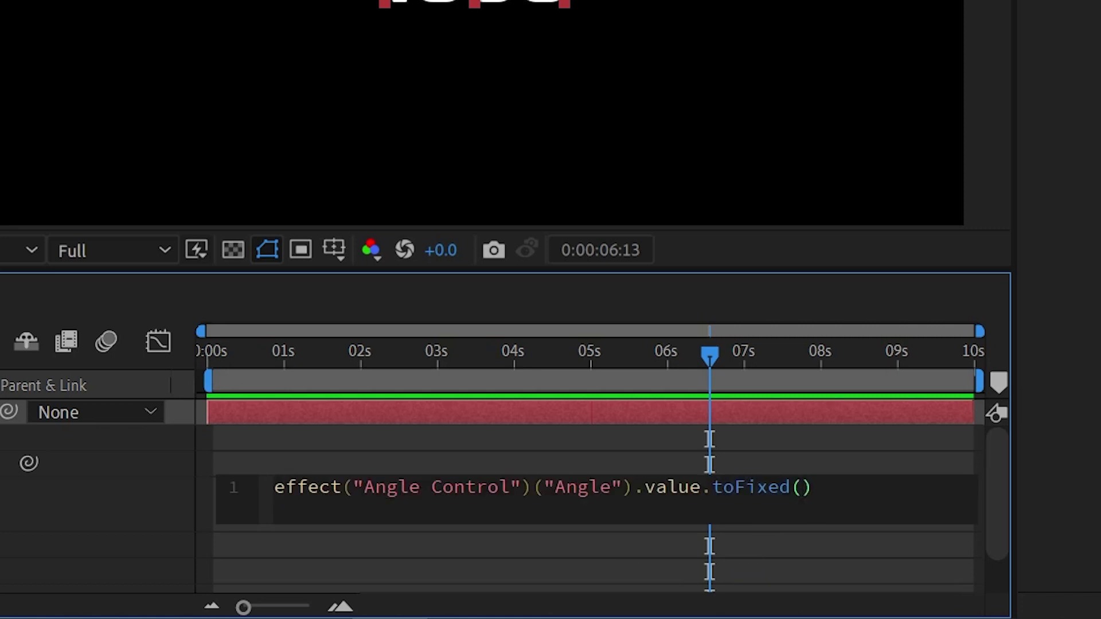
text(2)
click(824, 487)
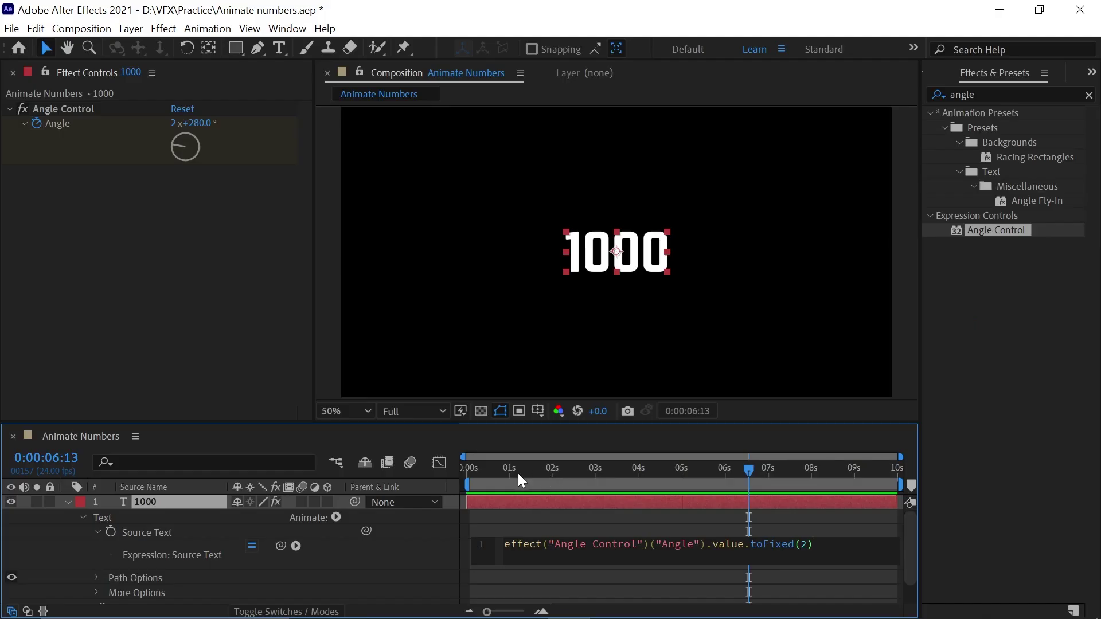
drag(518, 473, 655, 472)
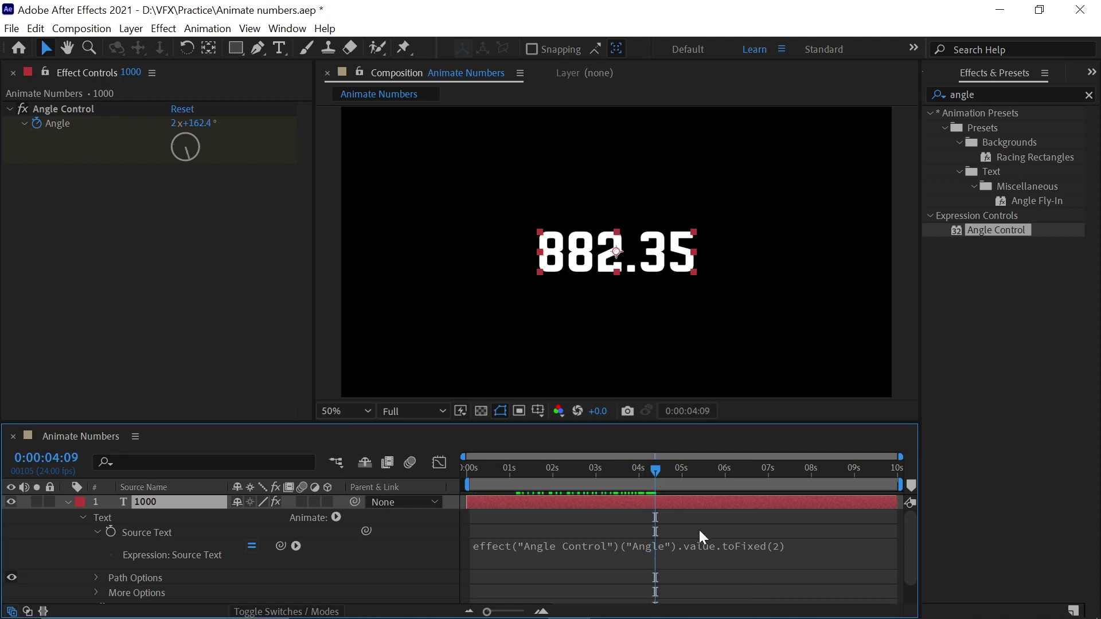
double_click(803, 543)
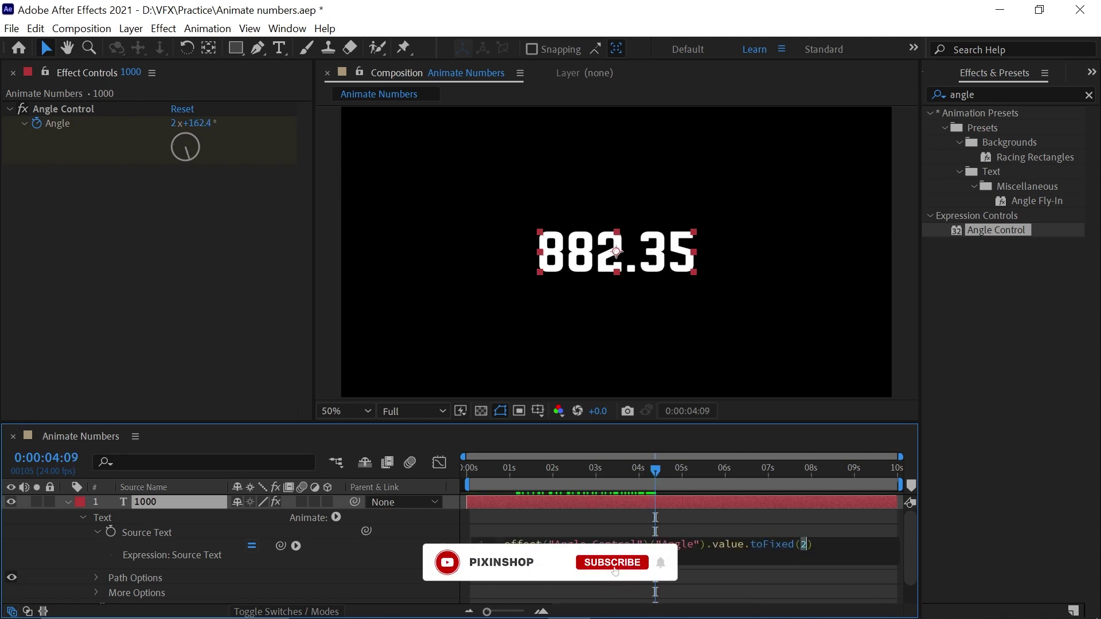
text(3)
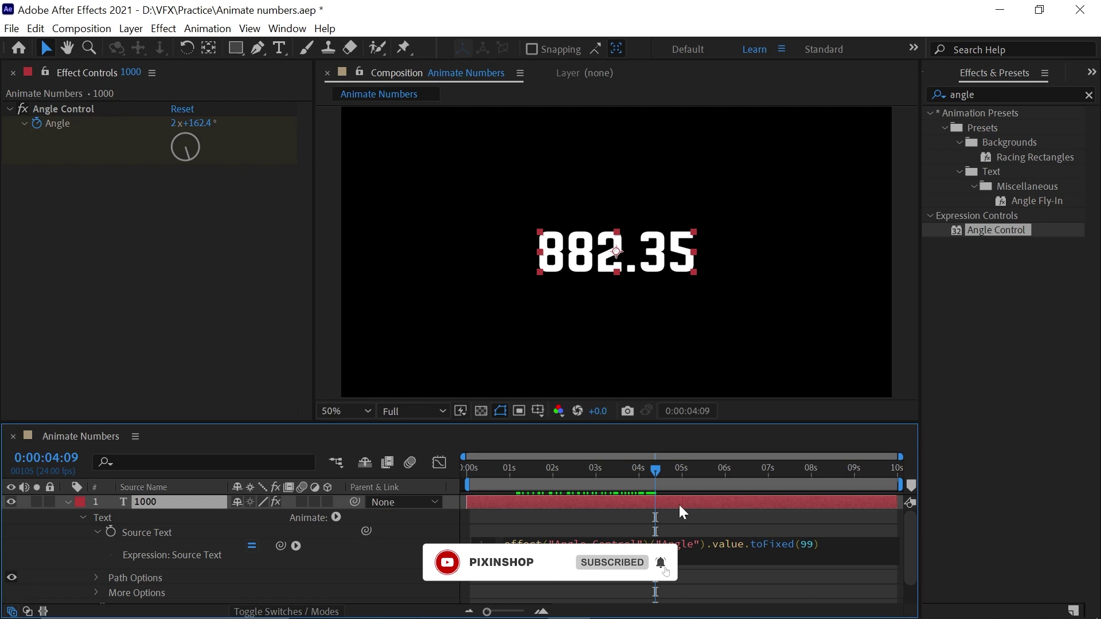
mouse_move(654, 469)
mouse_down()
mouse_move(586, 459)
mouse_move(639, 456)
mouse_up()
Delete the digits inside toFixed() so the expression error clears and whole numbers show.
click(782, 545)
click(809, 542)
key(BackSpace)
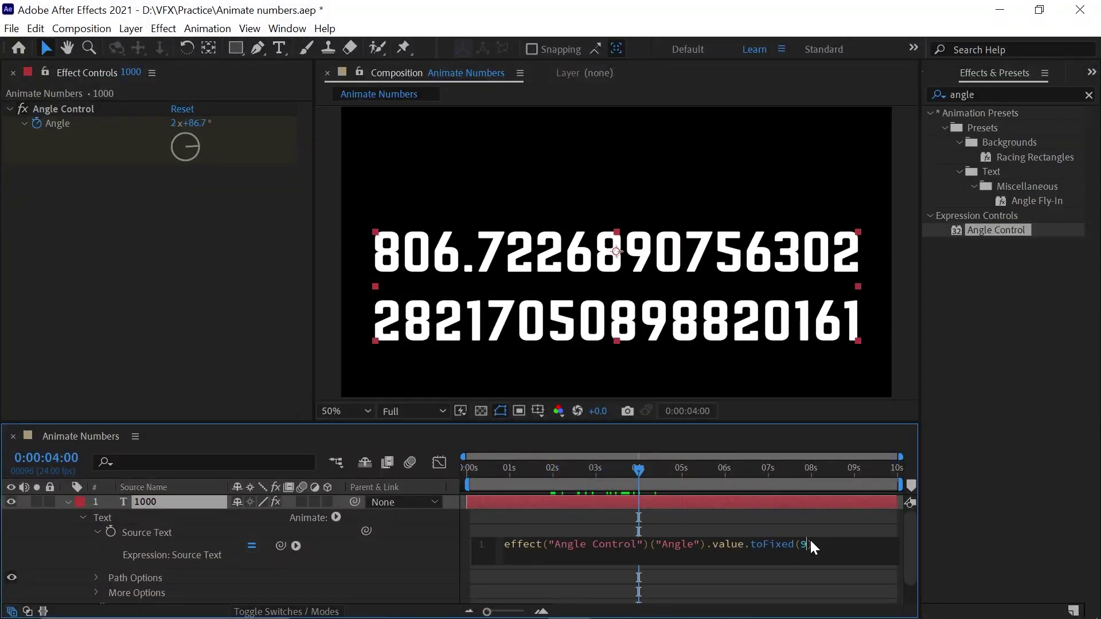
drag(641, 475, 677, 471)
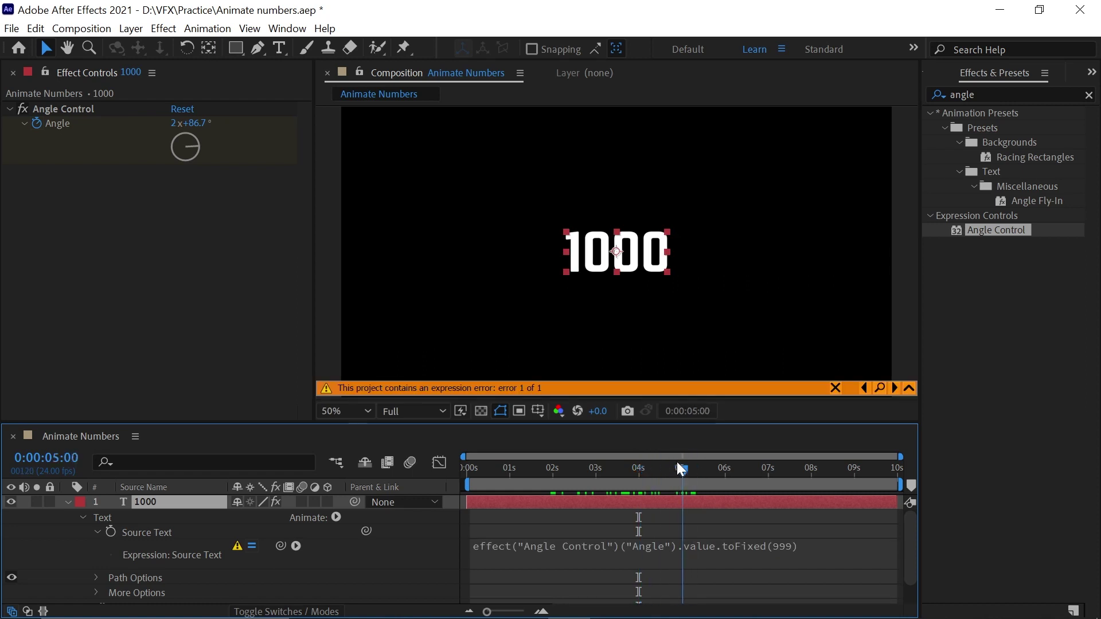
click(781, 543)
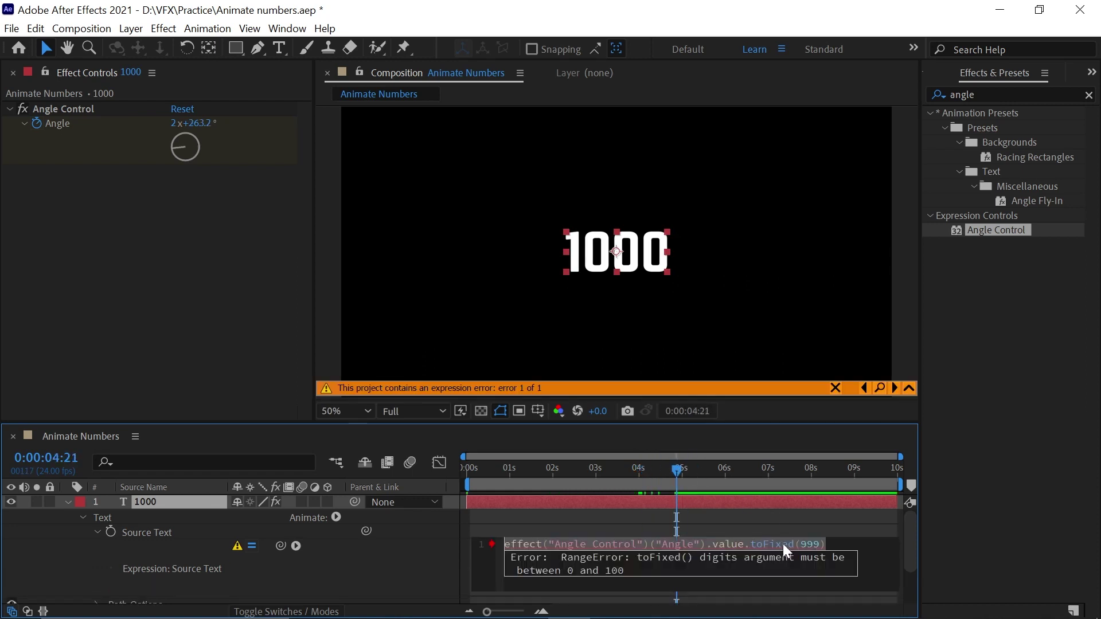
click(812, 539)
key(BackSpace)
key(BackSpace)
key(BackSpace)
click(461, 555)
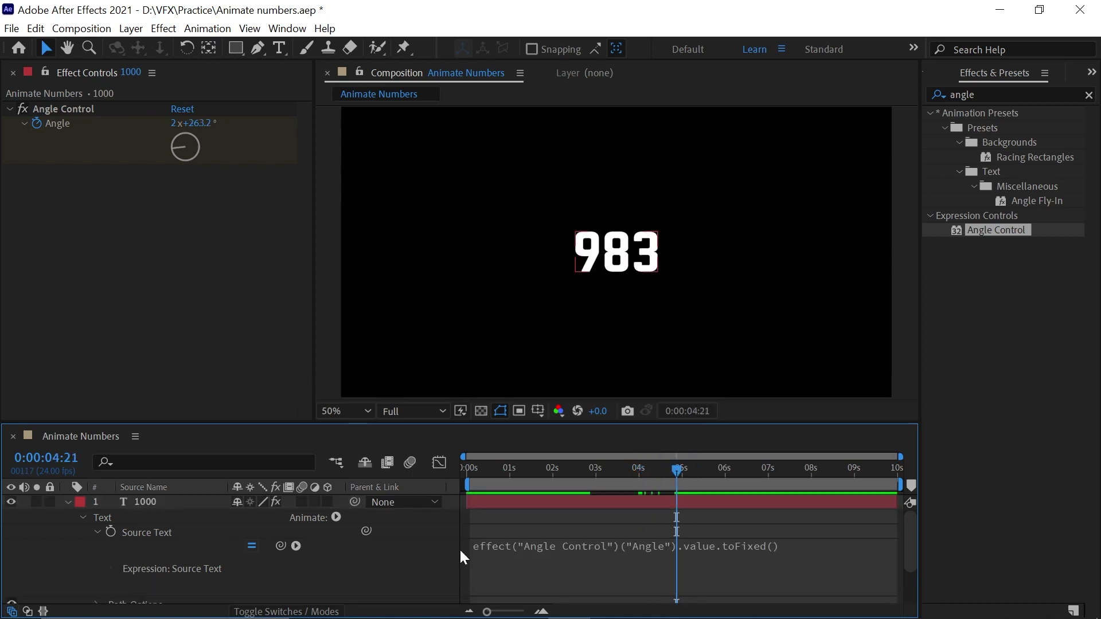
Preview the rounded counter, then confirm an Angle of 1000 at the composition start.
click(476, 469)
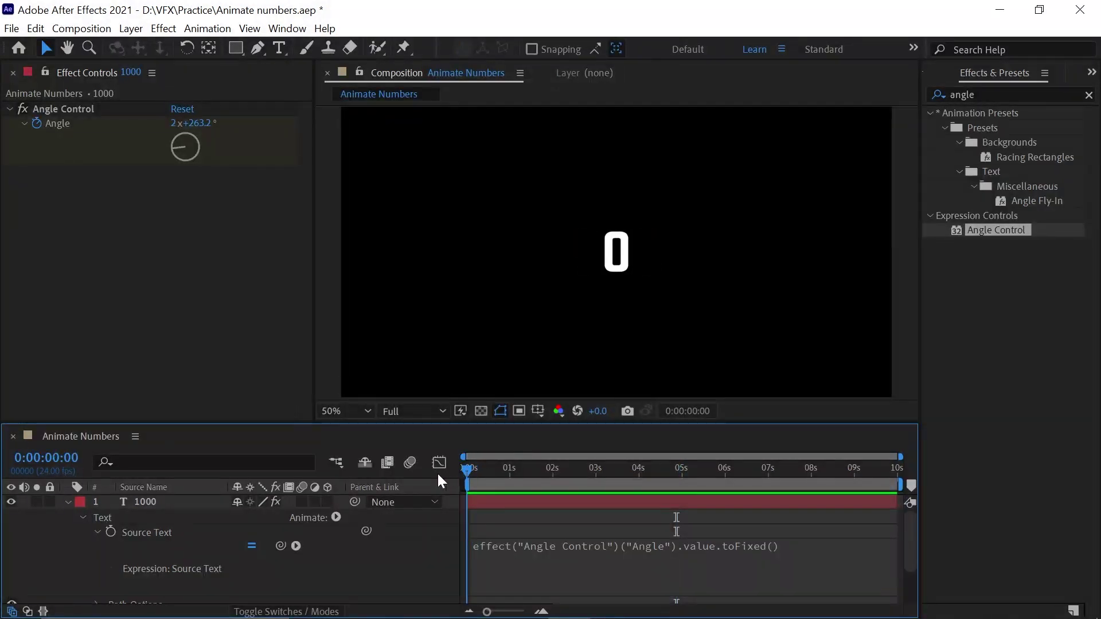
key(space)
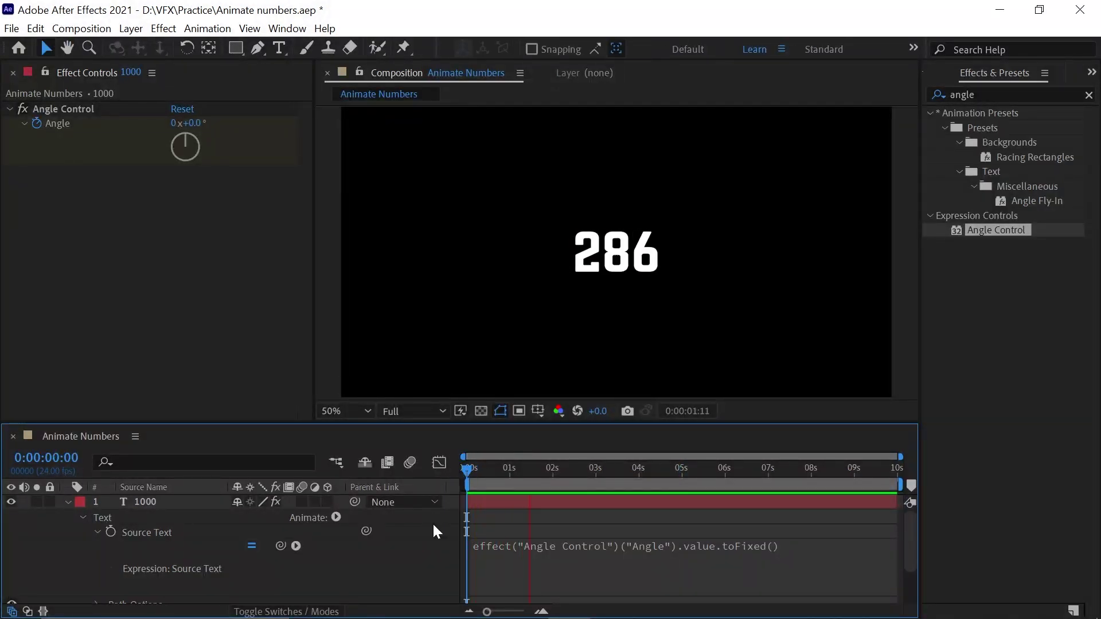
click(506, 505)
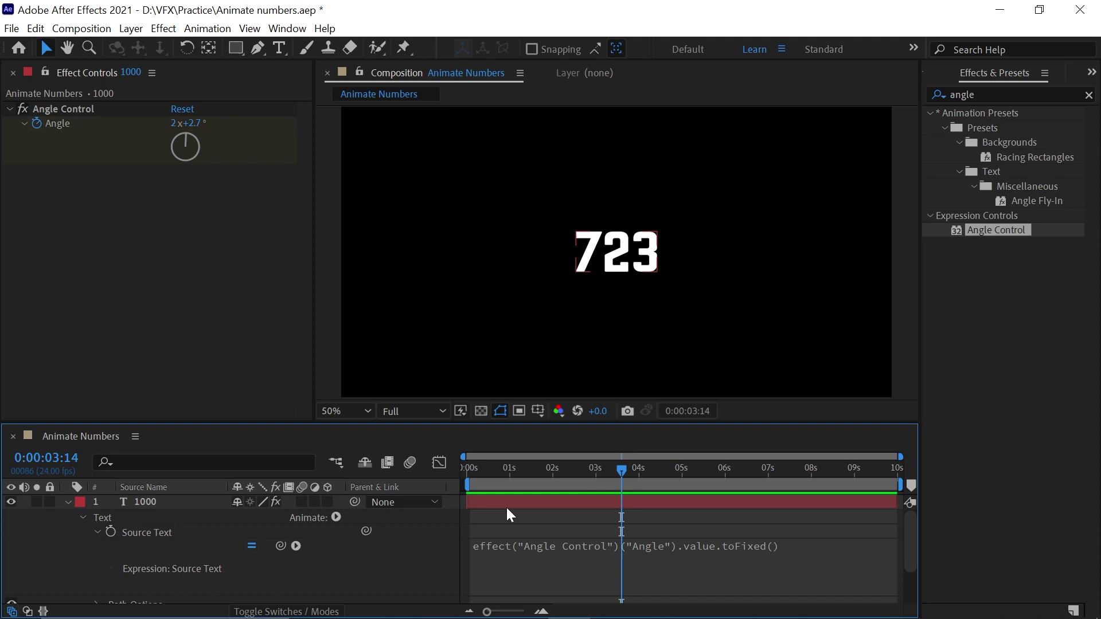
click(466, 469)
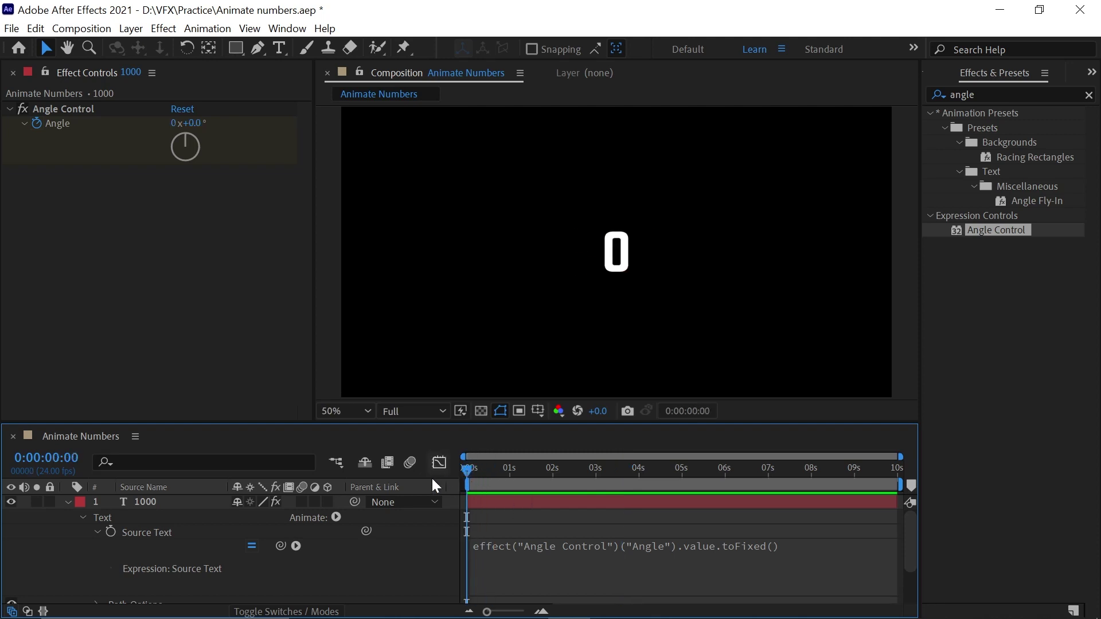
click(88, 156)
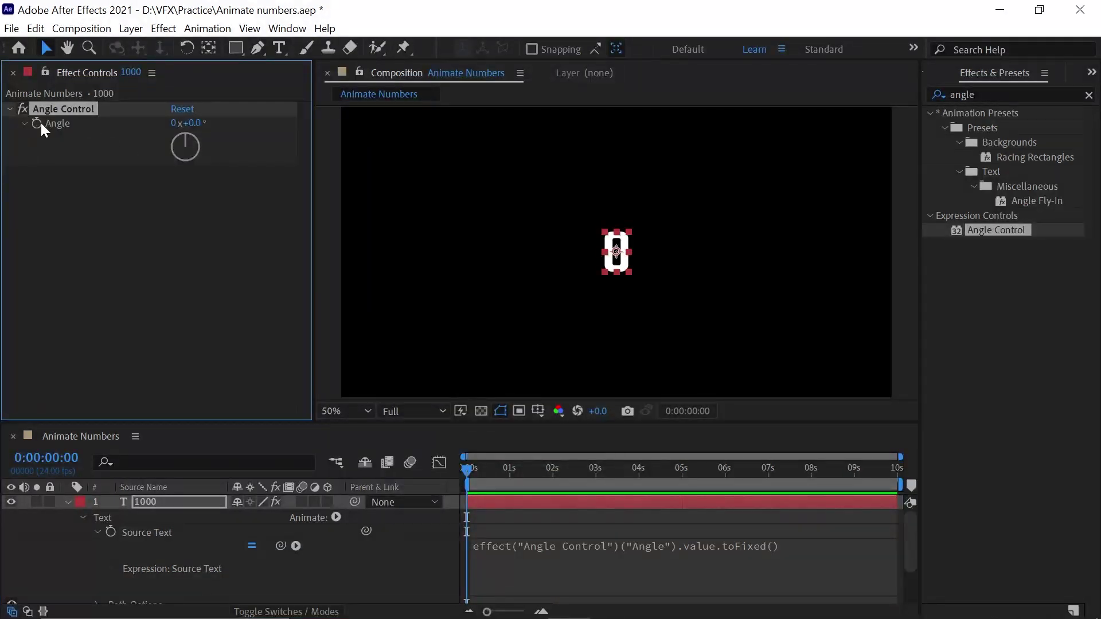
click(193, 121)
key(Return)
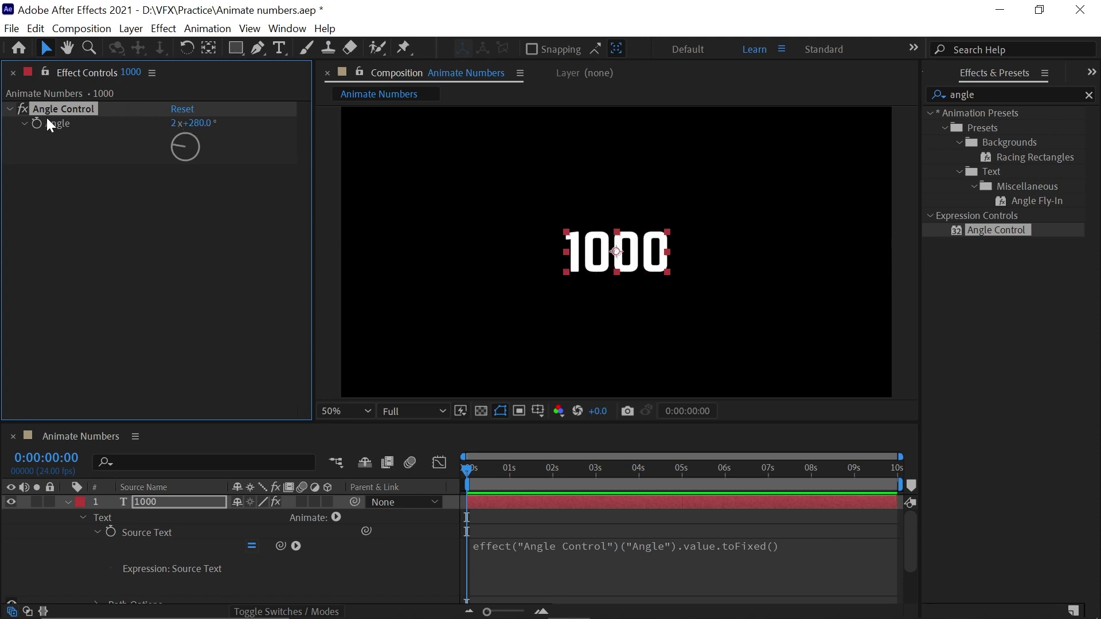
At five seconds, set the Angle to 2000 and preview the count from the start.
drag(688, 467, 682, 467)
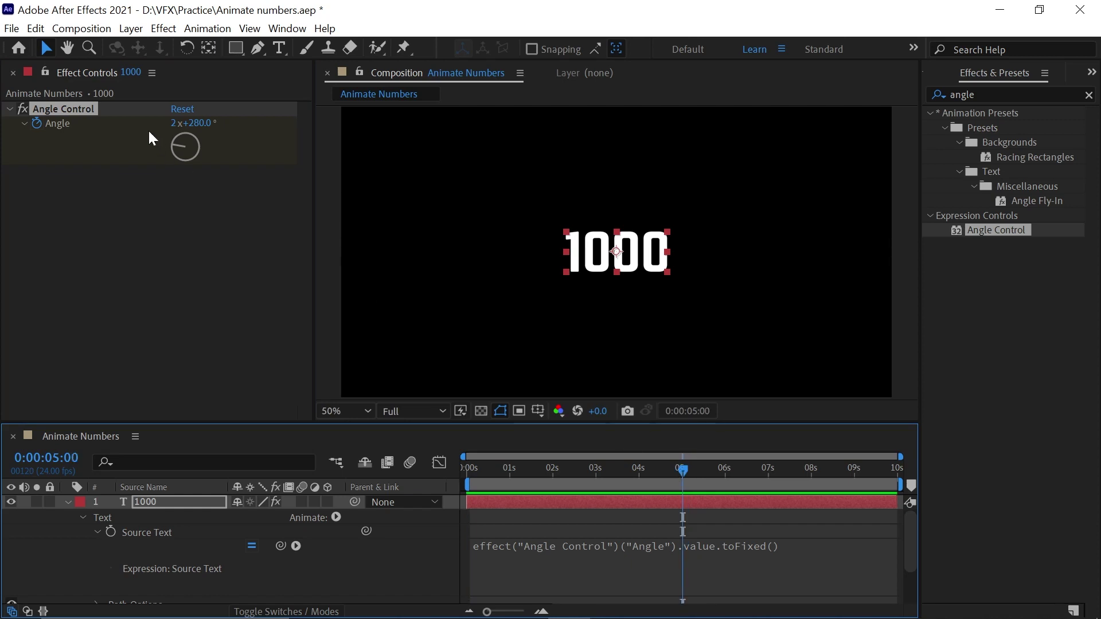
click(174, 123)
text(0)
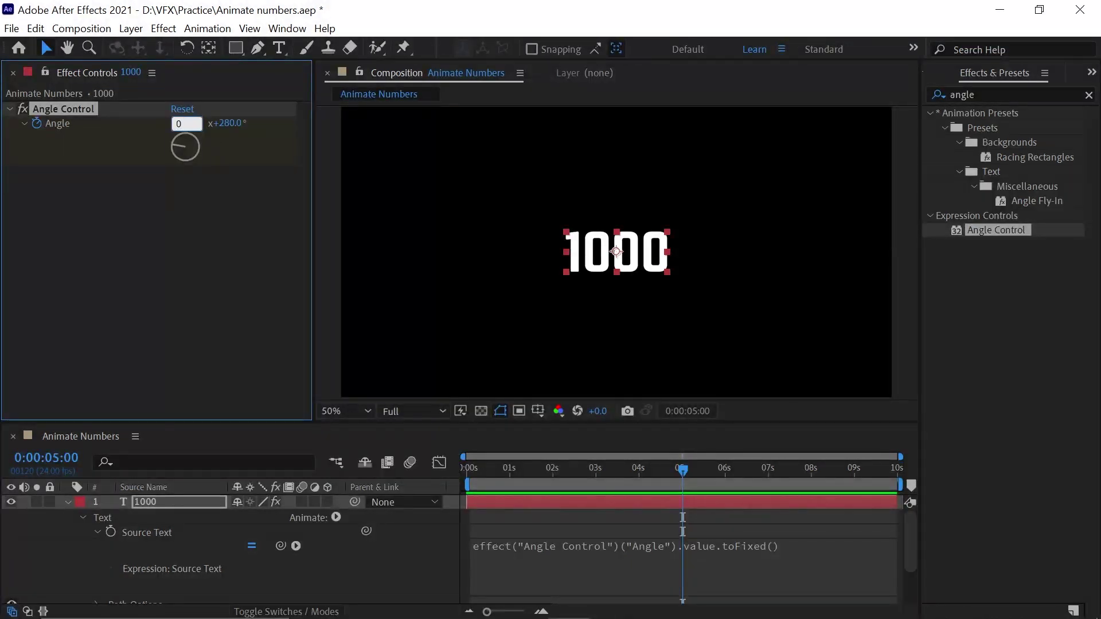
key(Return)
click(203, 121)
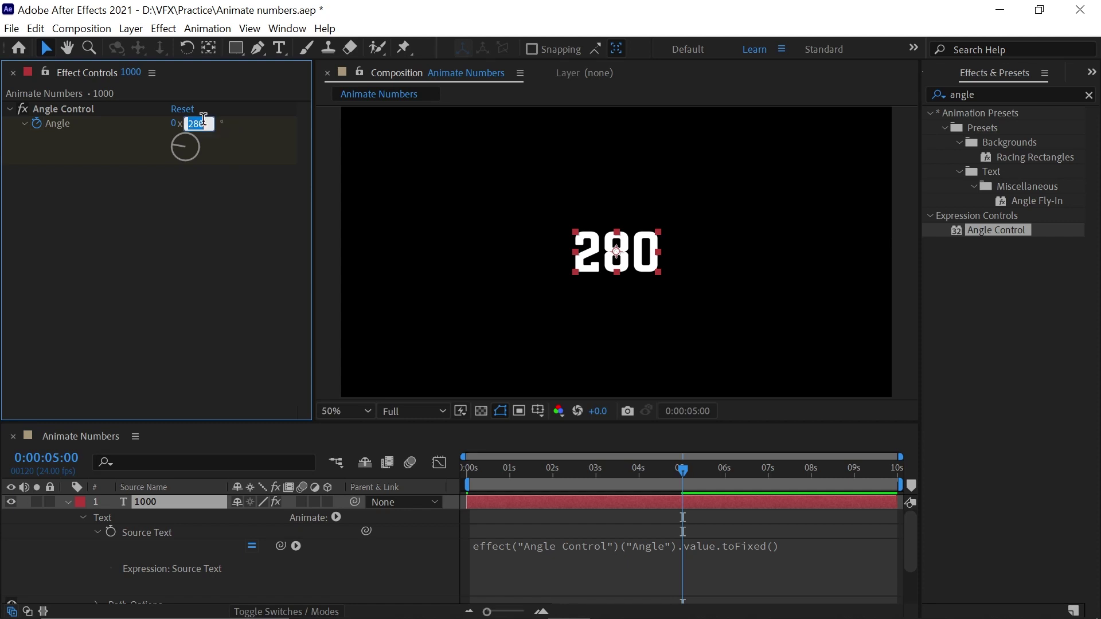
text(2)
key(Return)
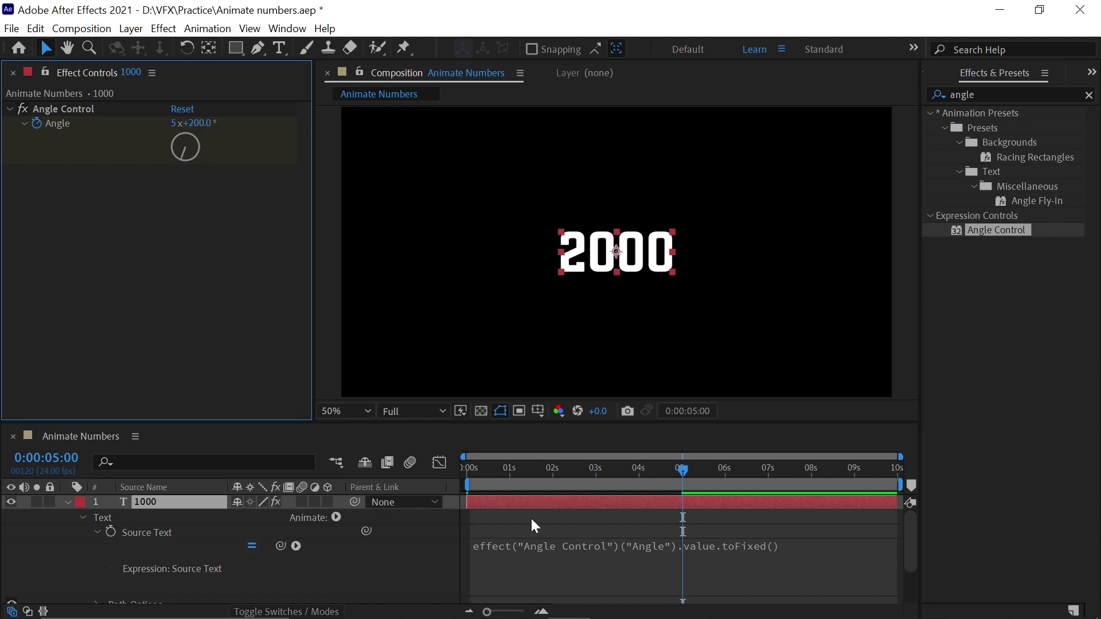
key(Home)
key(space)
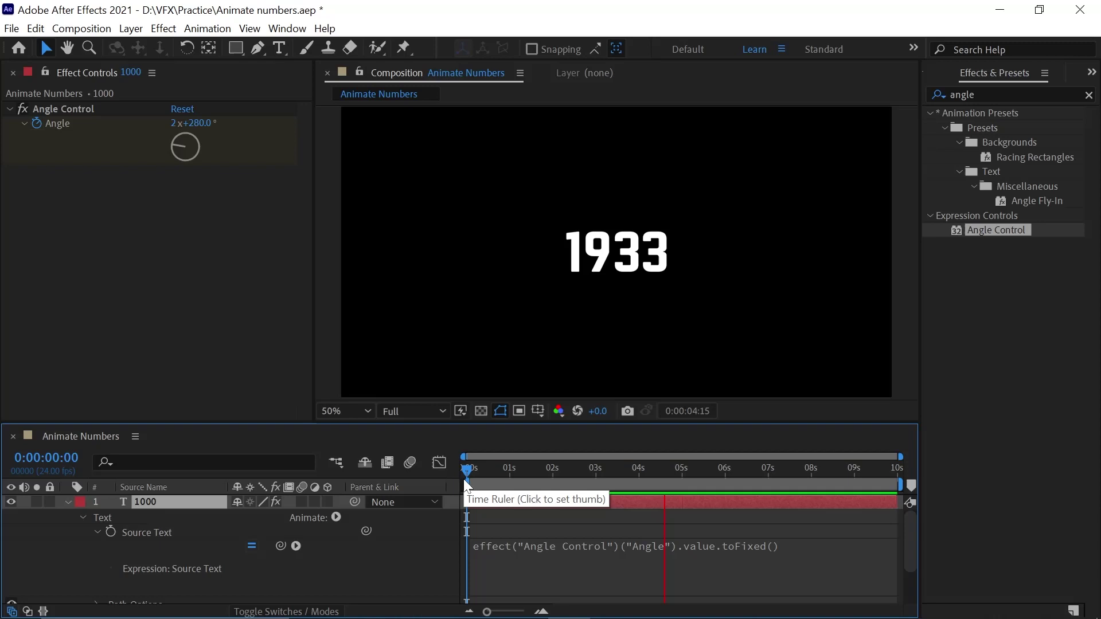
Prefix the Source Text expression with "views ="+ so the label precedes the count.
key(space)
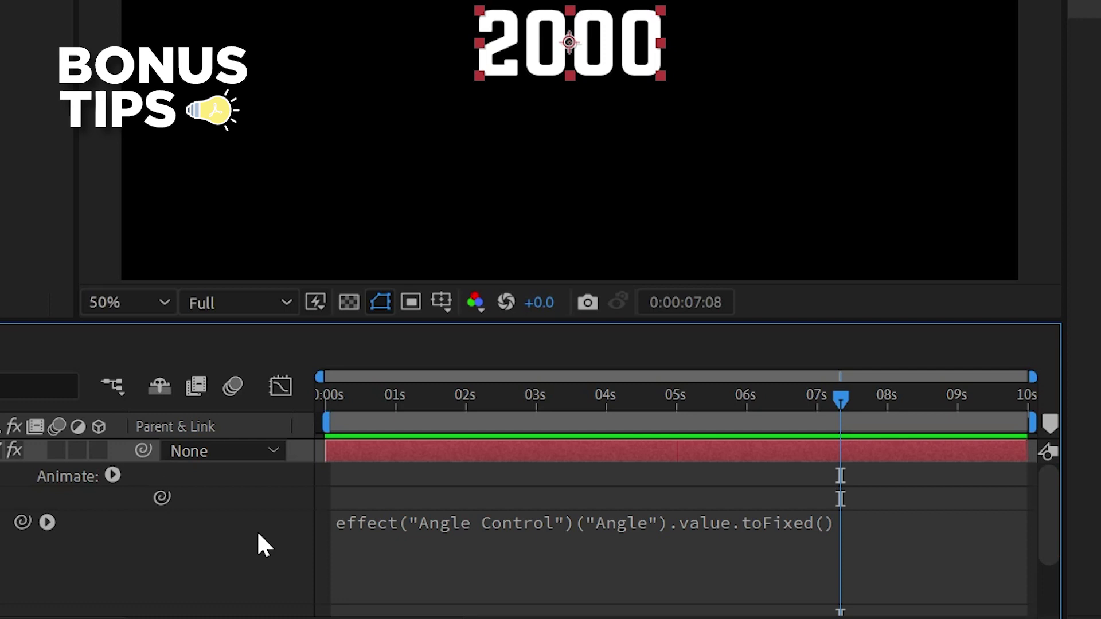
click(338, 524)
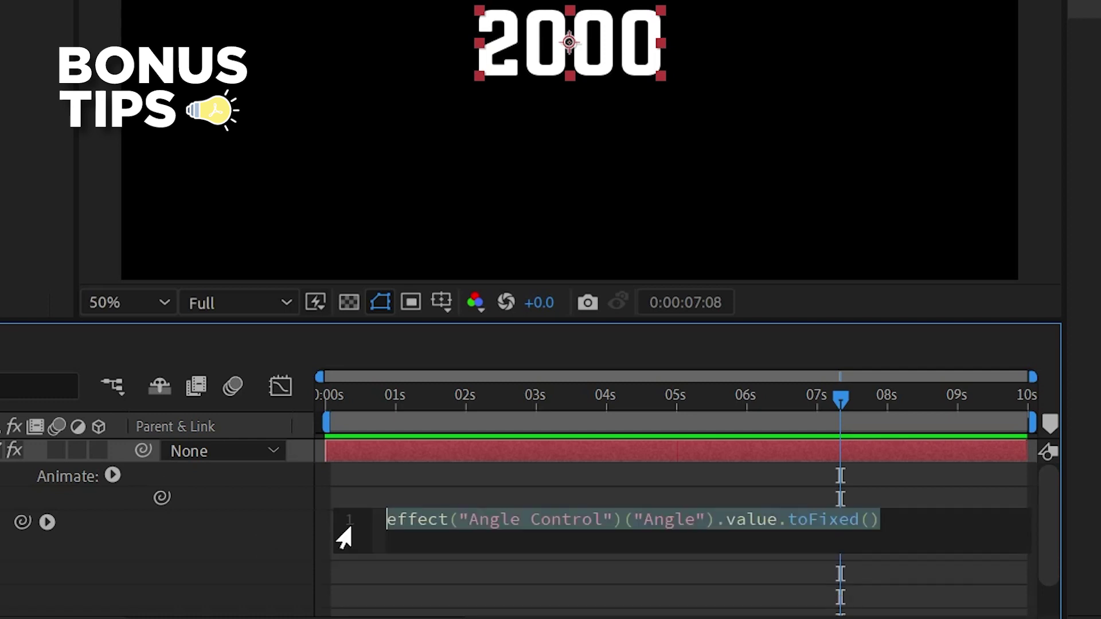
click(391, 519)
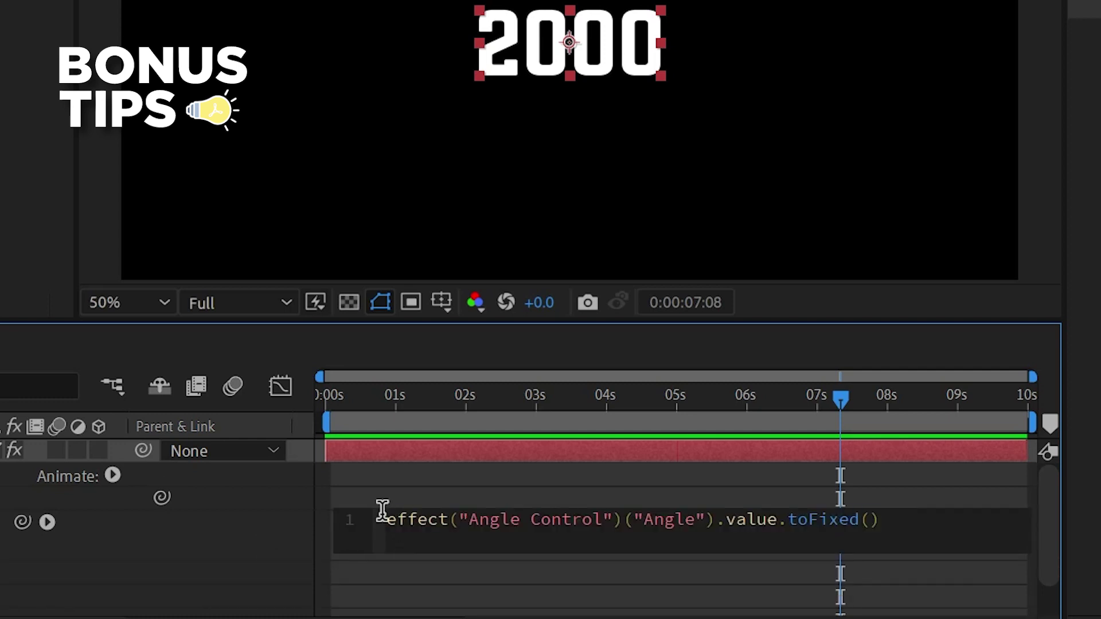
text(")
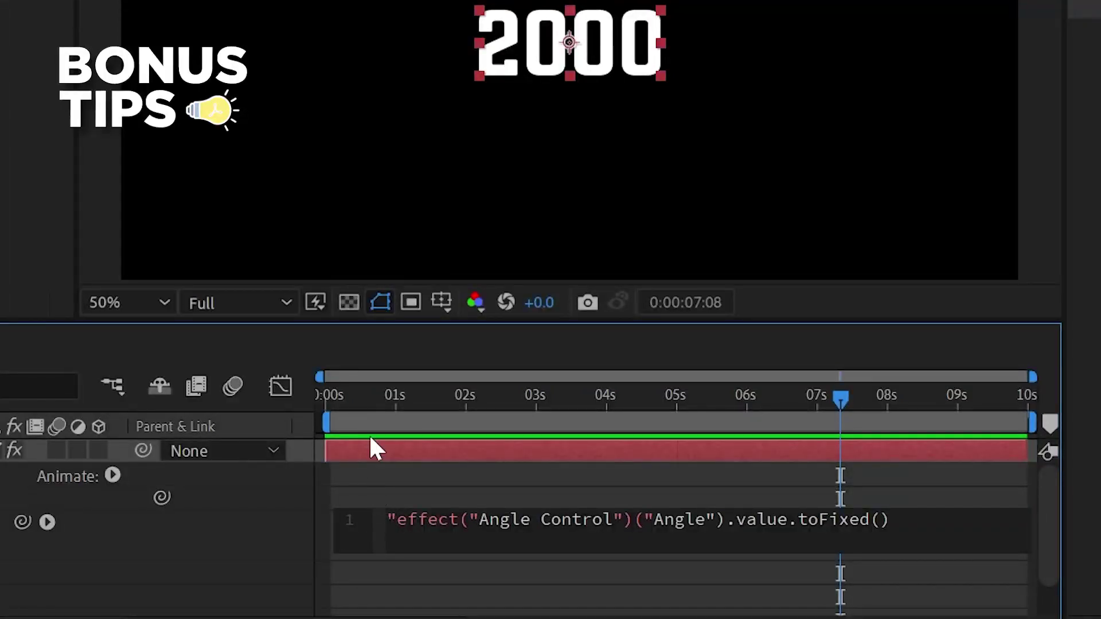
text(vi)
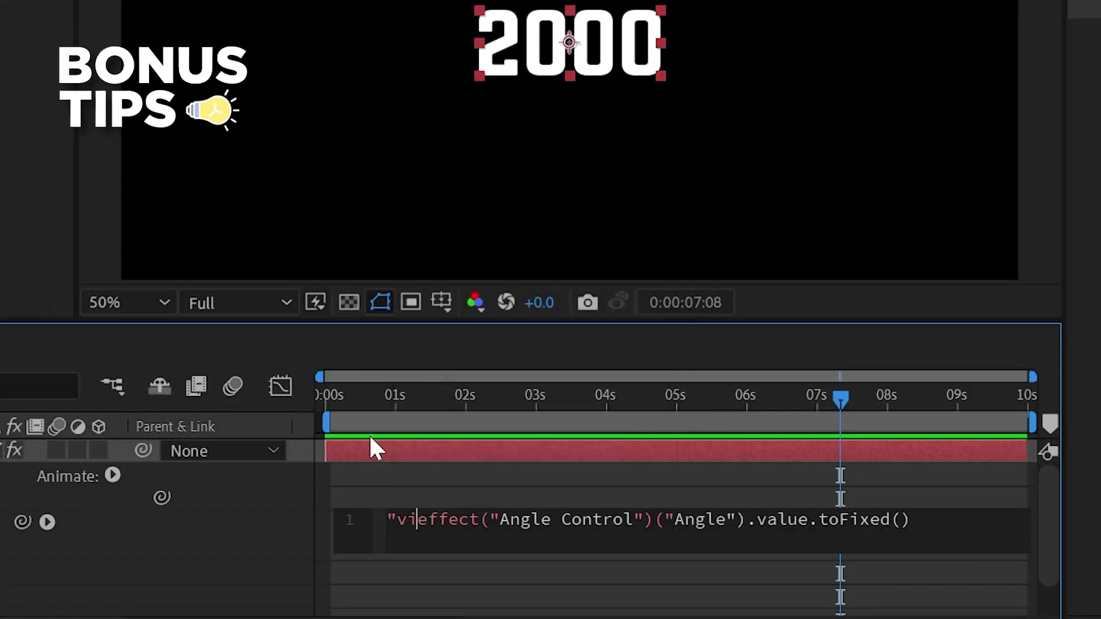
text(ew)
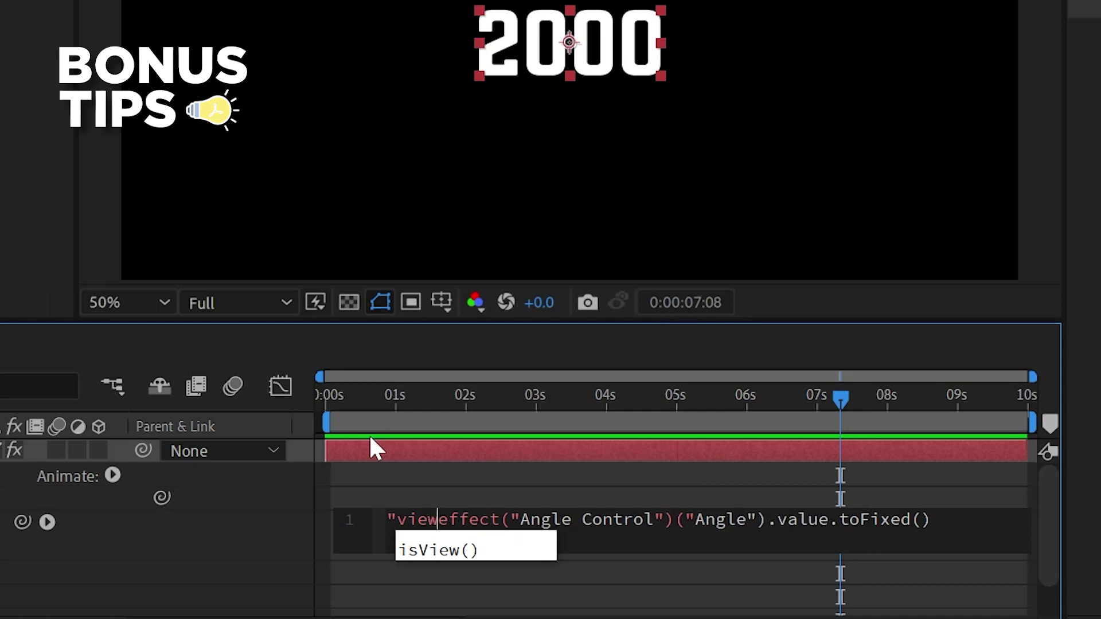
text(s )
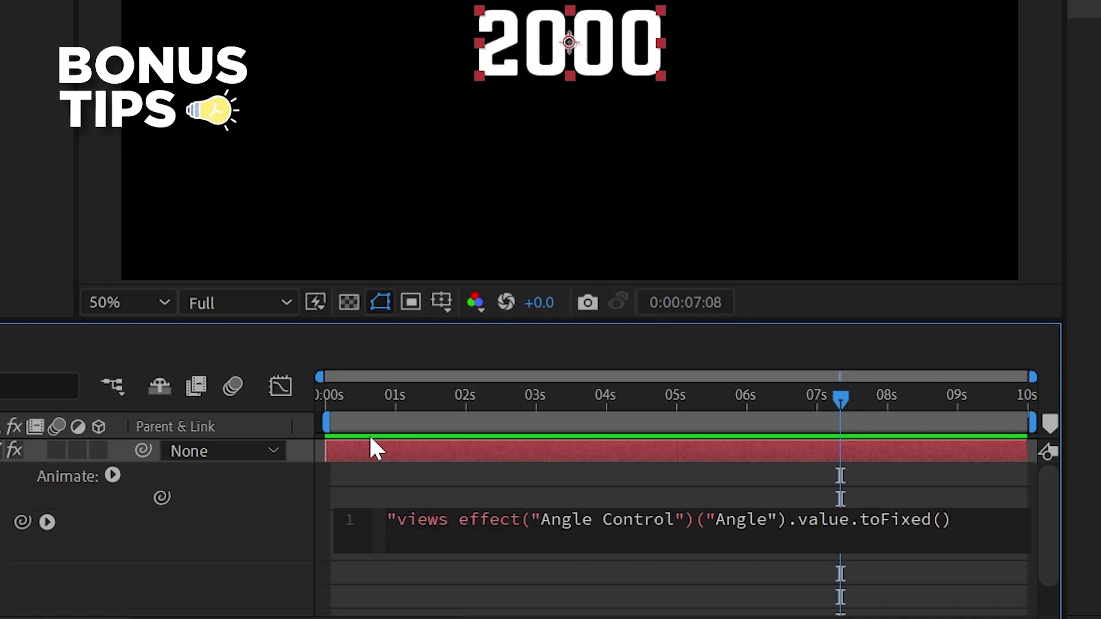
text(=)
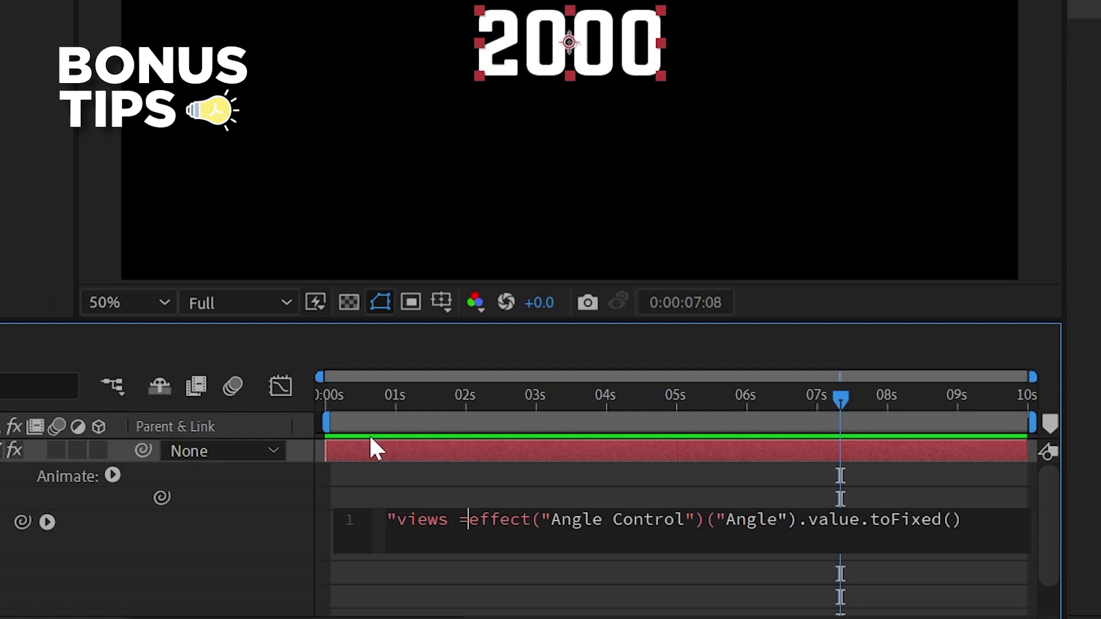
text(")
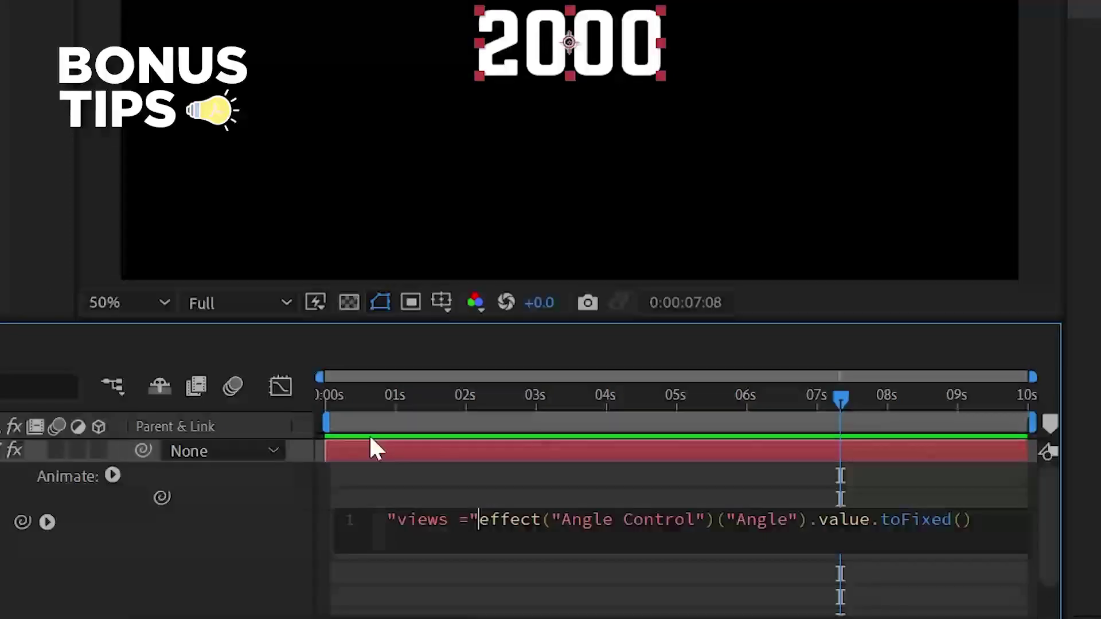
text(+)
key(KP_Enter)
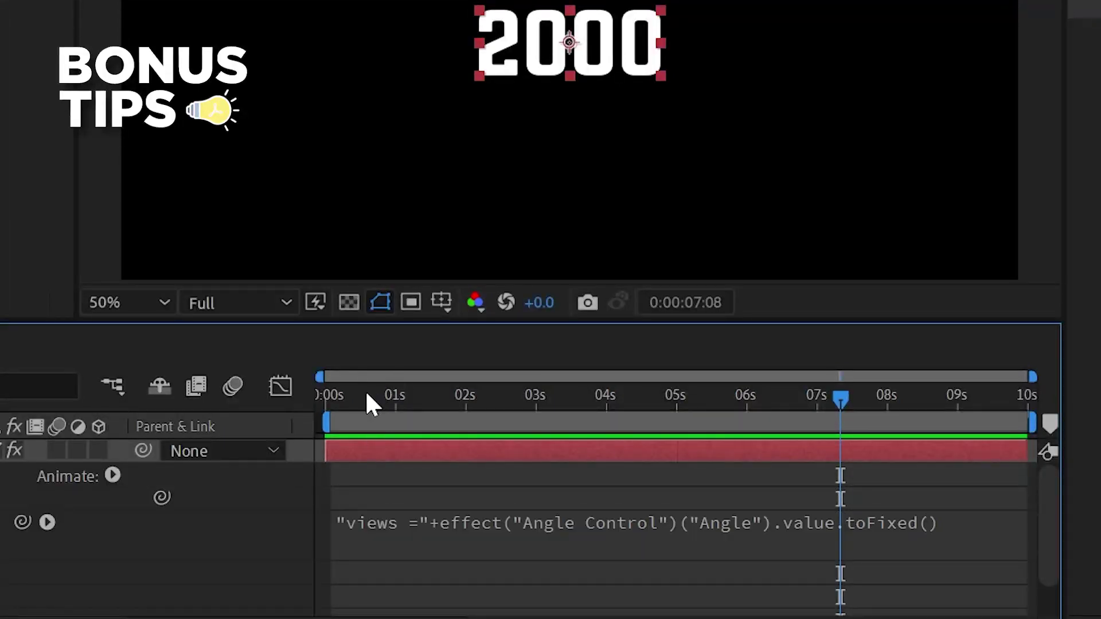
Preview the labelled count, then add a space after 'views =' in the expression.
click(319, 395)
key(space)
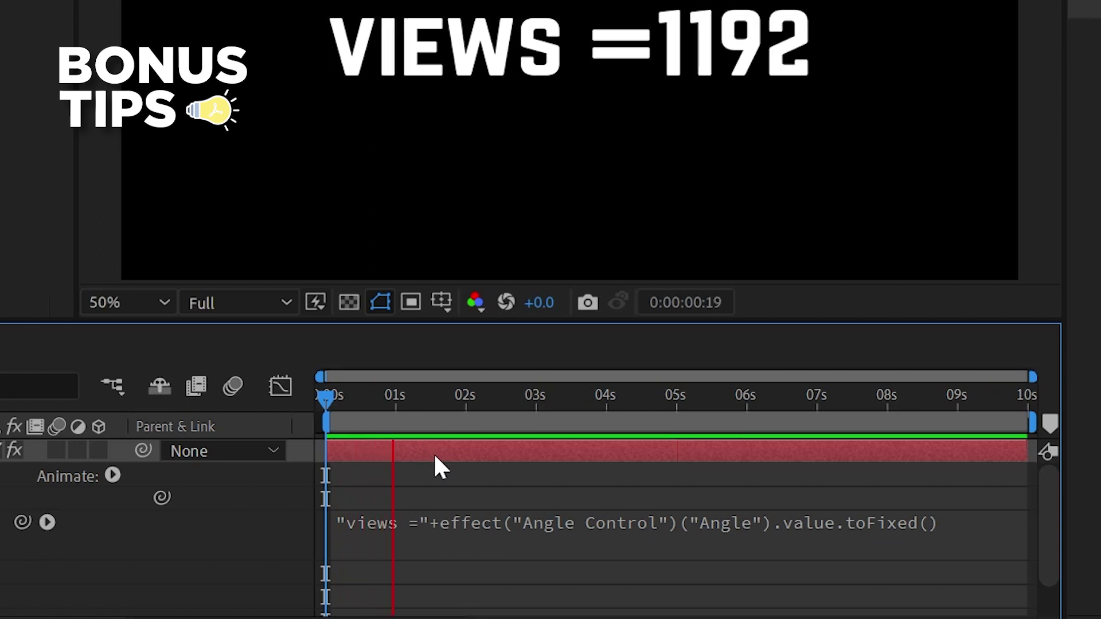
key(space)
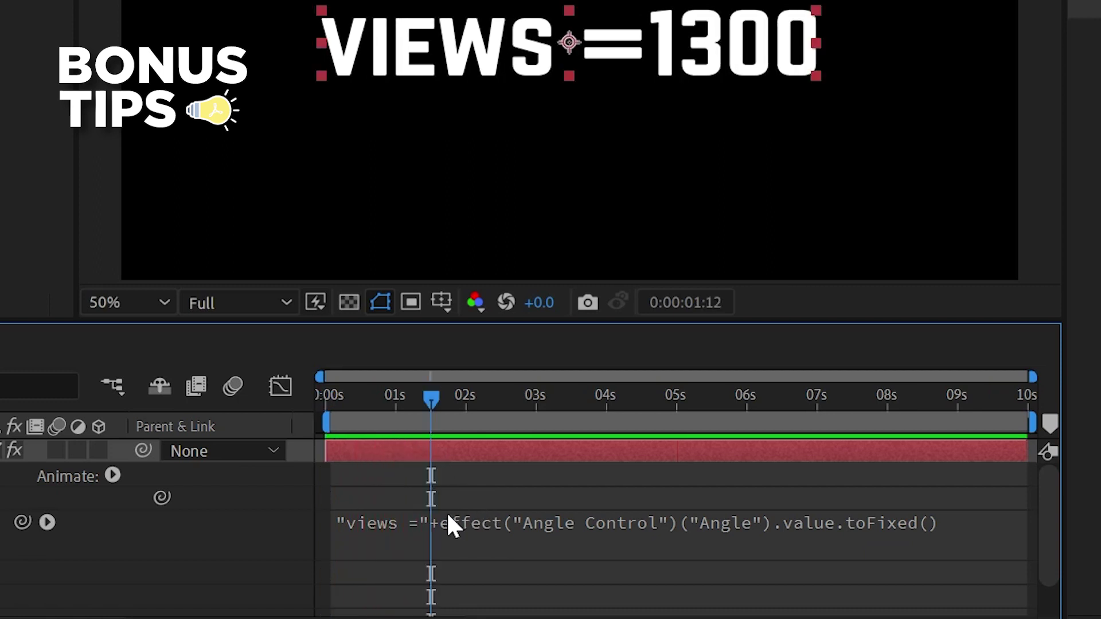
click(422, 527)
click(418, 523)
key(KP_Enter)
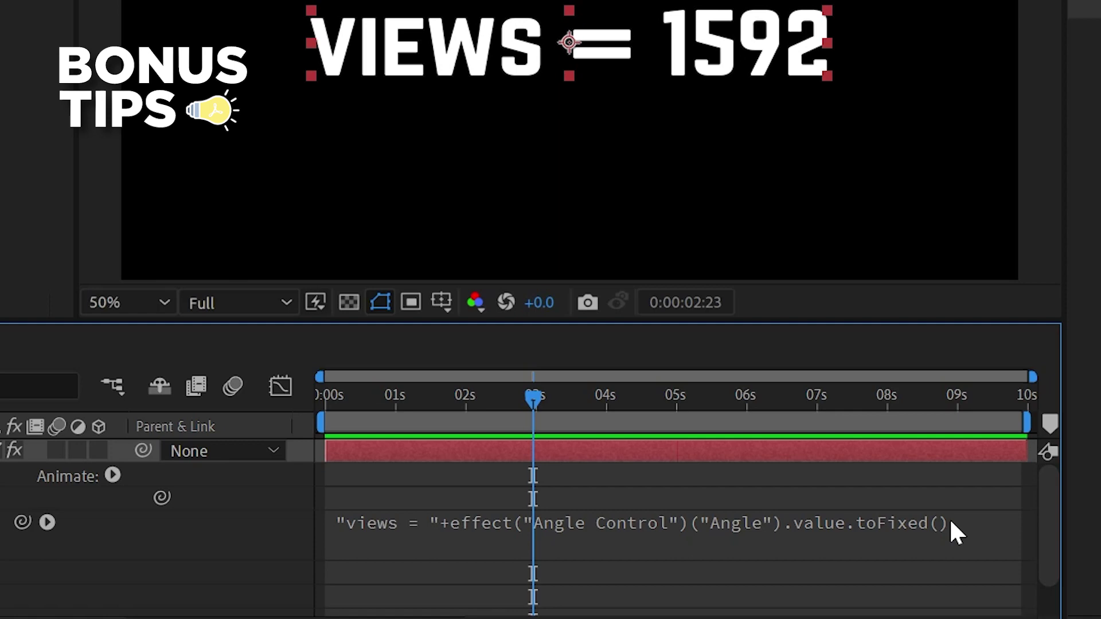
Append +" viwes" to the expression and preview the 'VIEWS = … VIWES' counter.
click(951, 522)
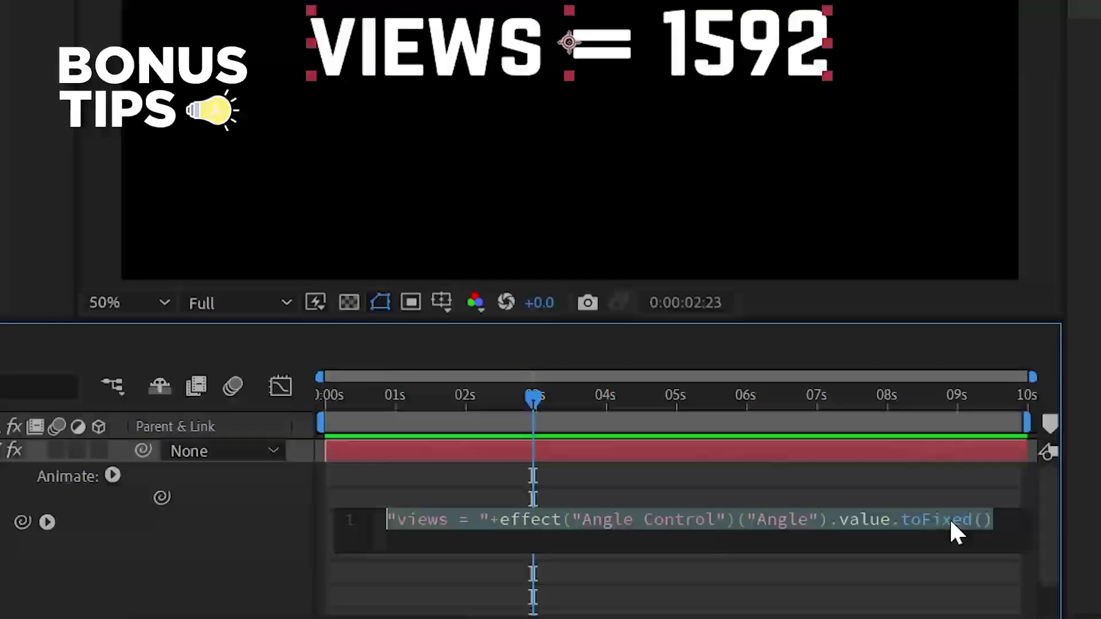
click(990, 519)
text(+)
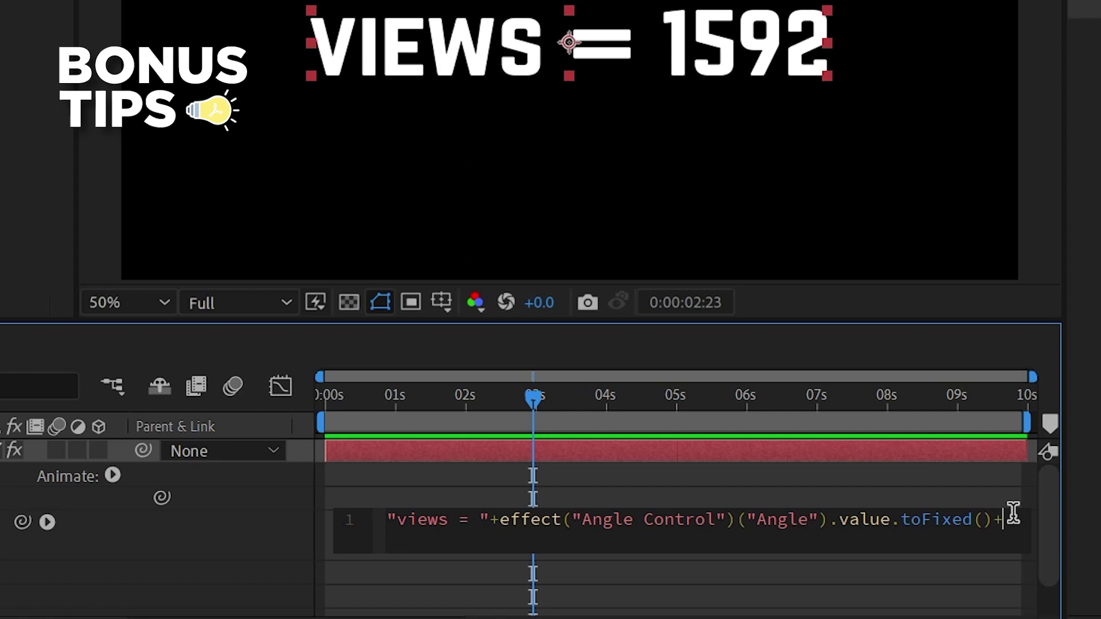
text("viwes)
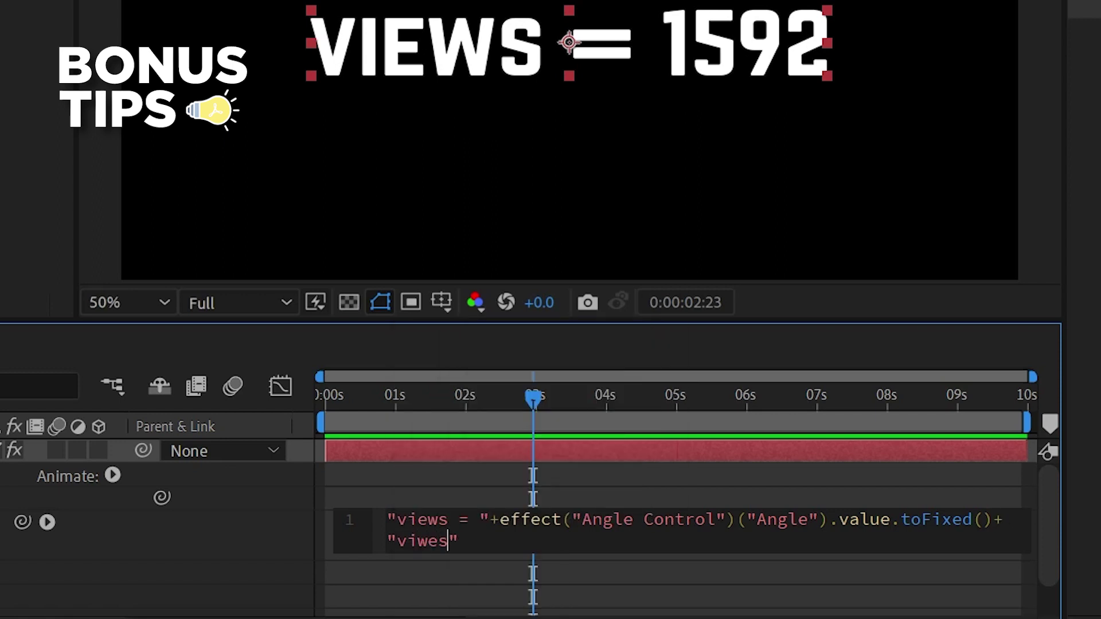
click(397, 541)
key(Home)
key(space)
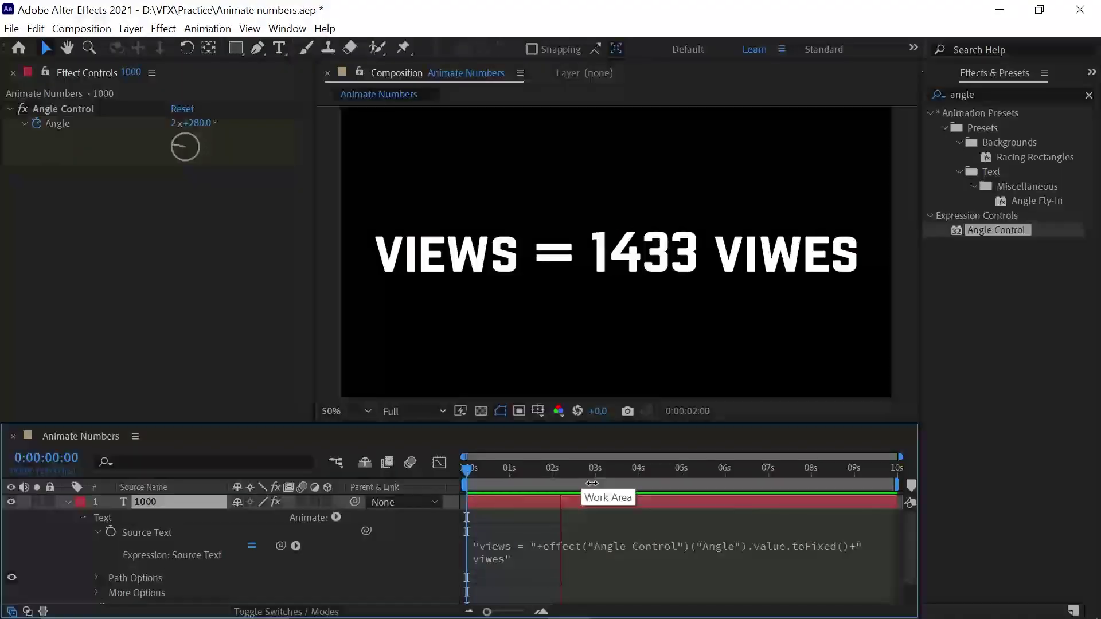
key(space)
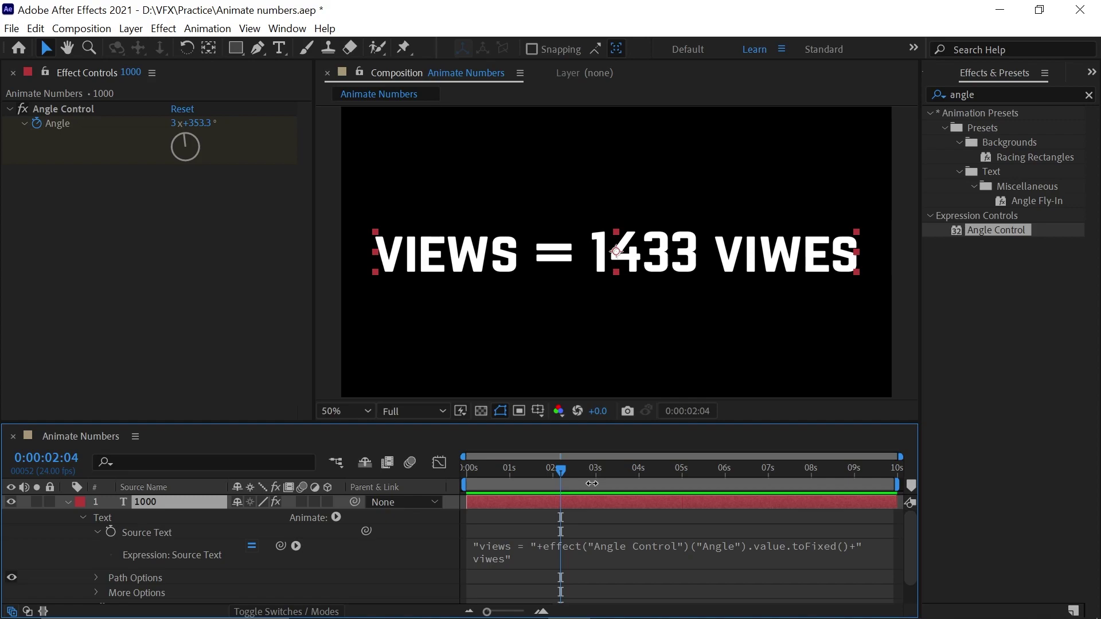
key(alt+Tab)
scroll(978, 220, down, 3)
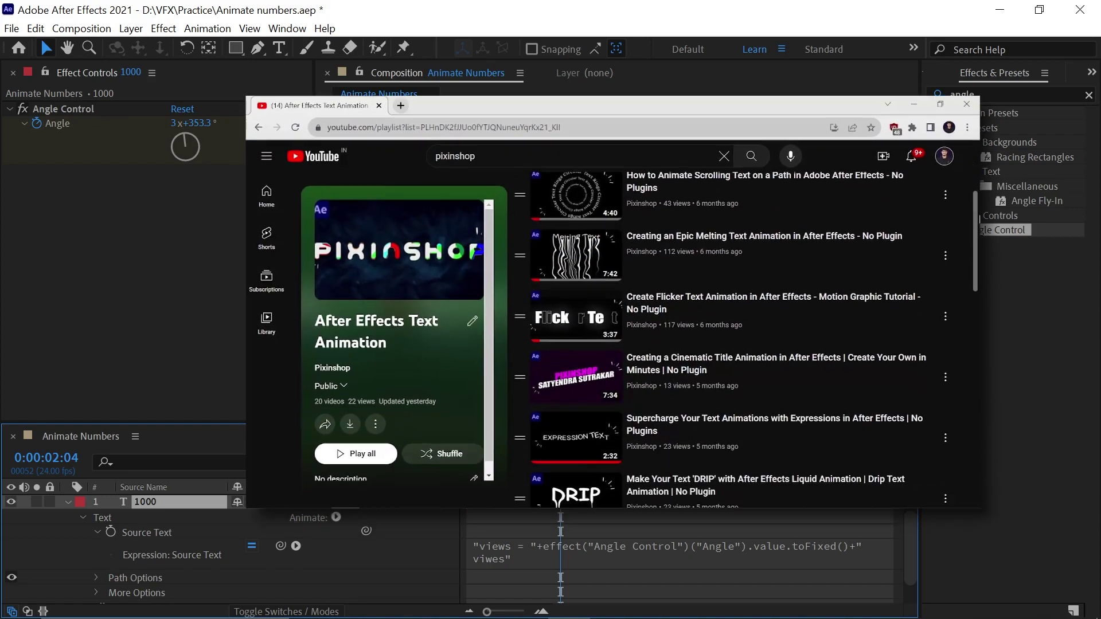
scroll(980, 219, down, 5)
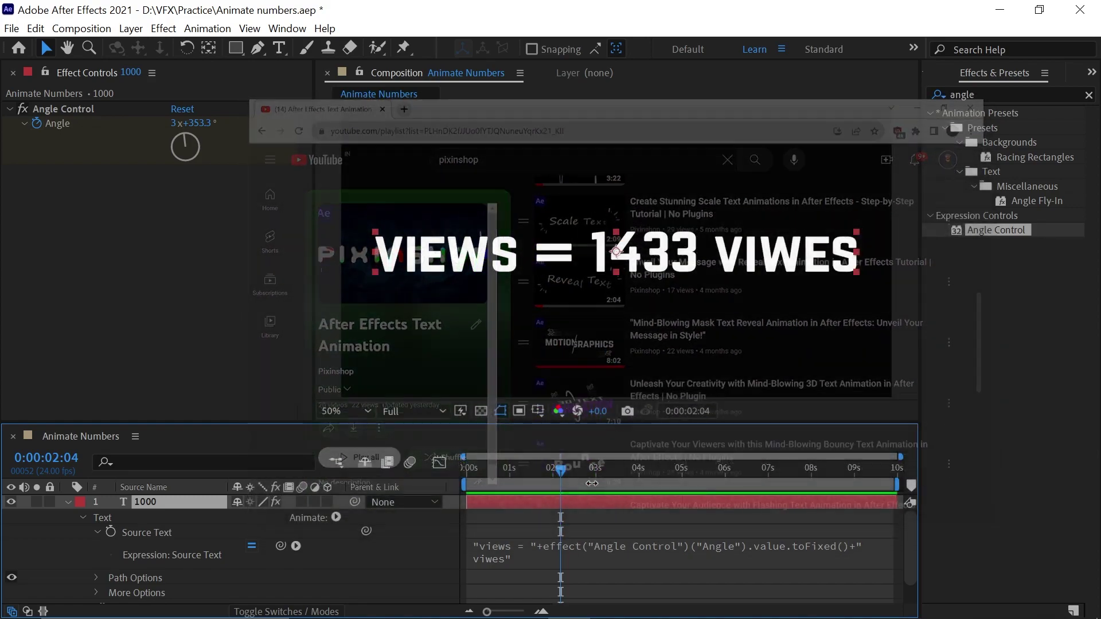